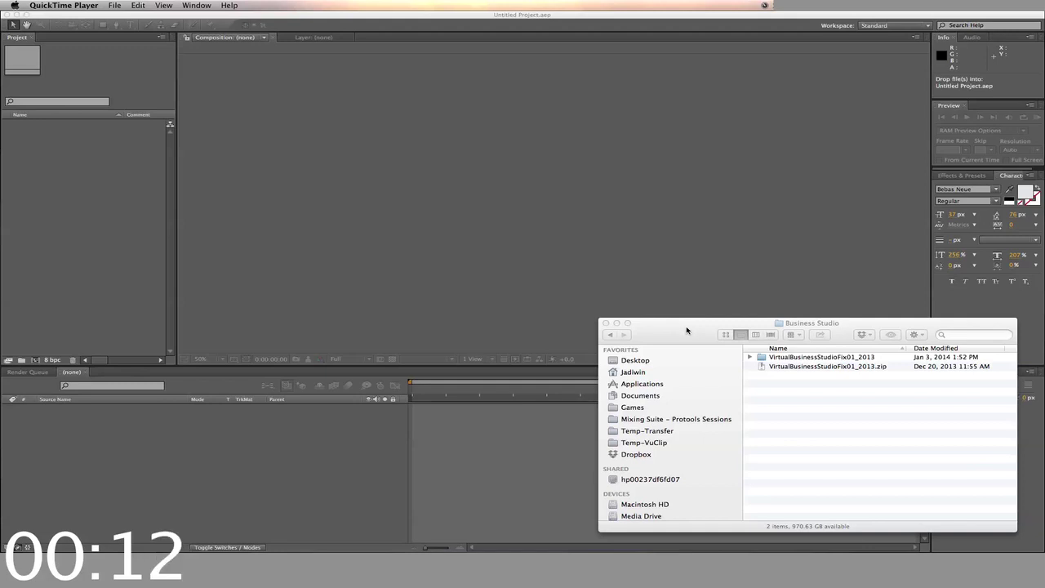
# Step: Go through VirtualBusinessStudioFix01_2013 to PROJECT FIXED and open Virtual Business - Demo.aep
pyautogui.click(836, 360)
pyautogui.doubleClick(836, 360)
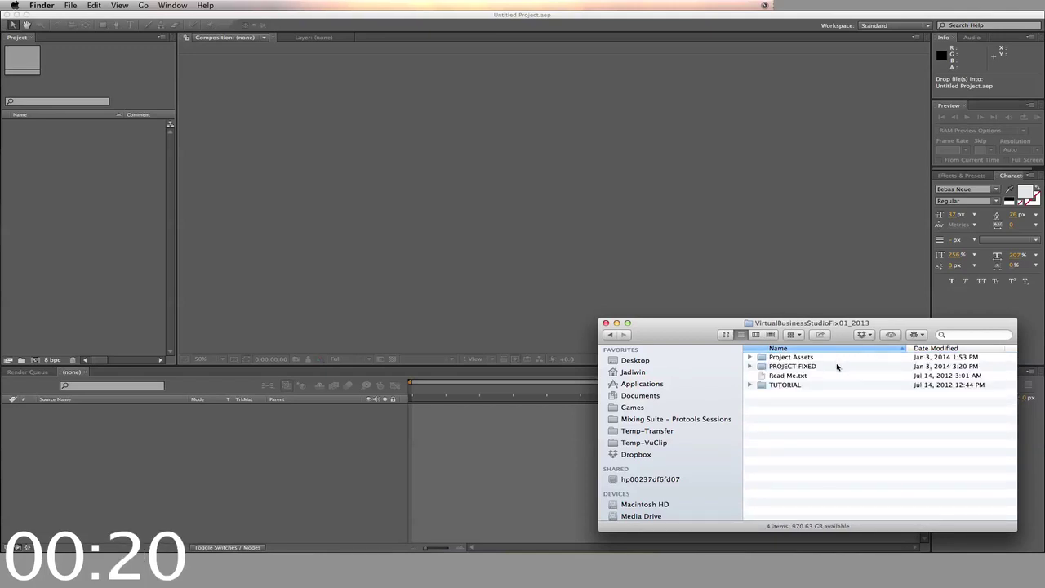
pyautogui.click(827, 387)
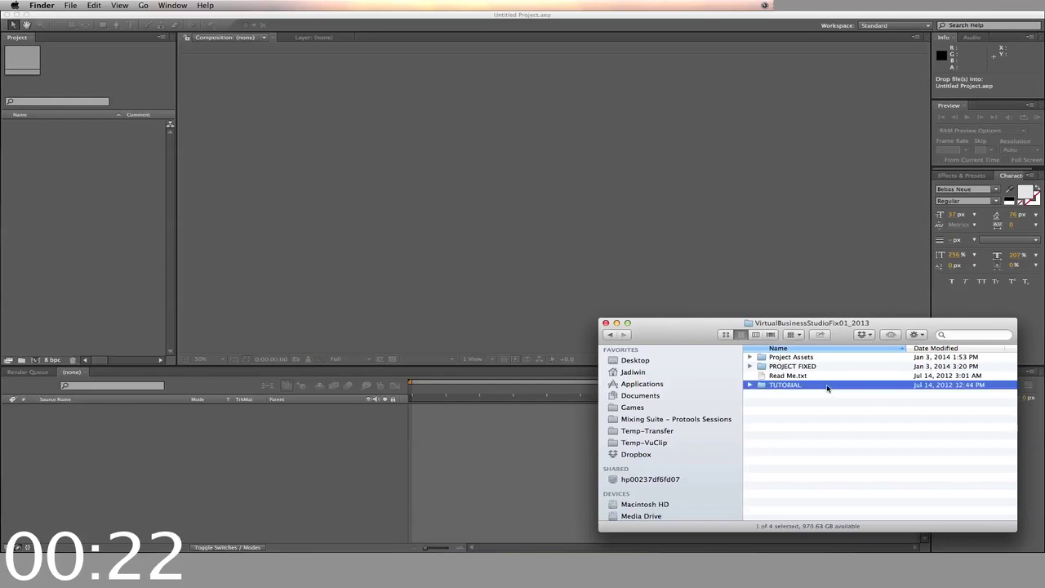
pyautogui.doubleClick(827, 388)
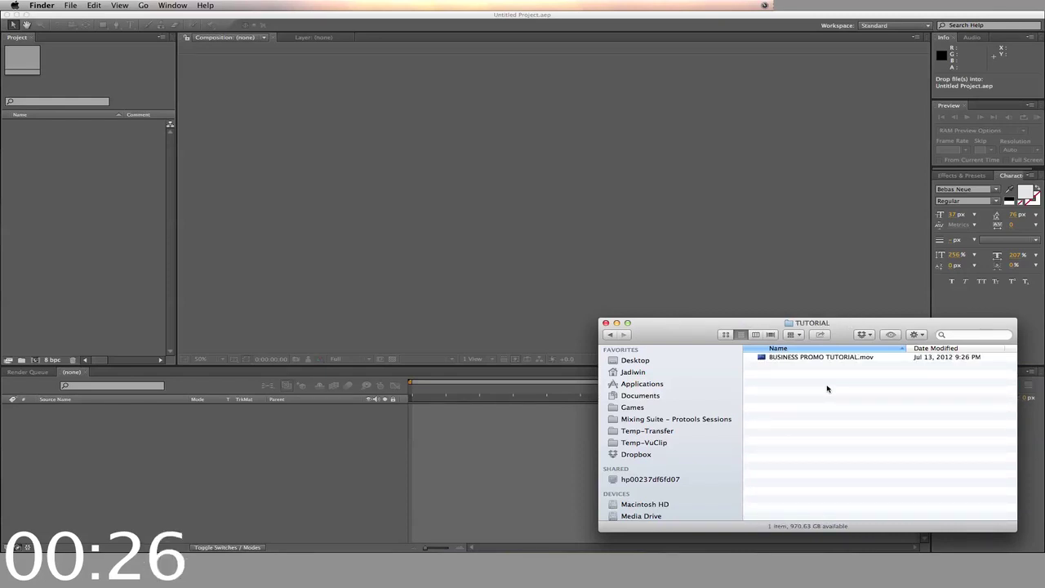
pyautogui.click(609, 336)
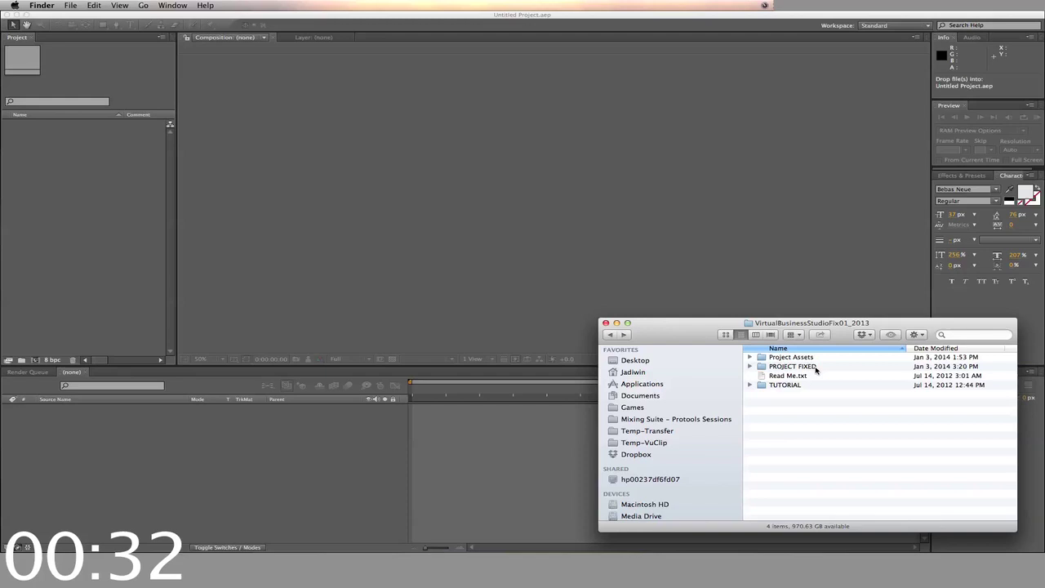
pyautogui.click(816, 369)
pyautogui.doubleClick(816, 369)
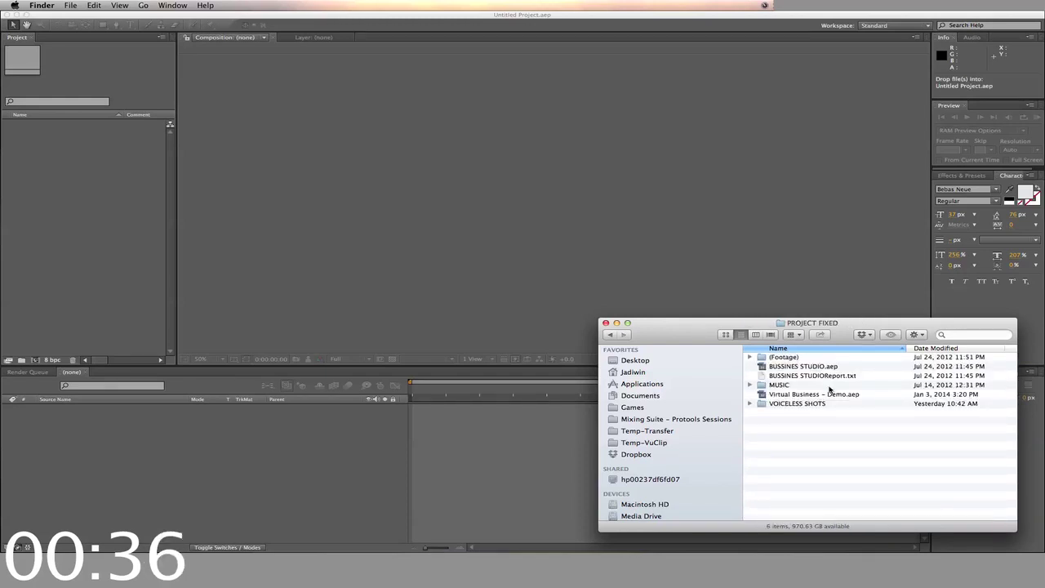
pyautogui.doubleClick(830, 394)
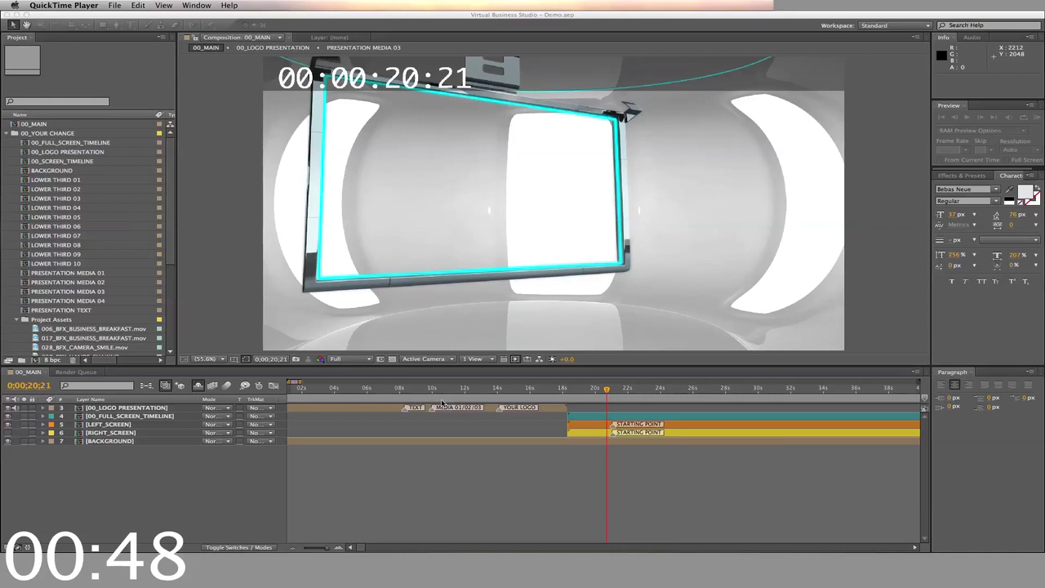
# Step: Switch to After Effects and move the 00_MAIN time indicator to 00:00:08:09
pyautogui.click(404, 391)
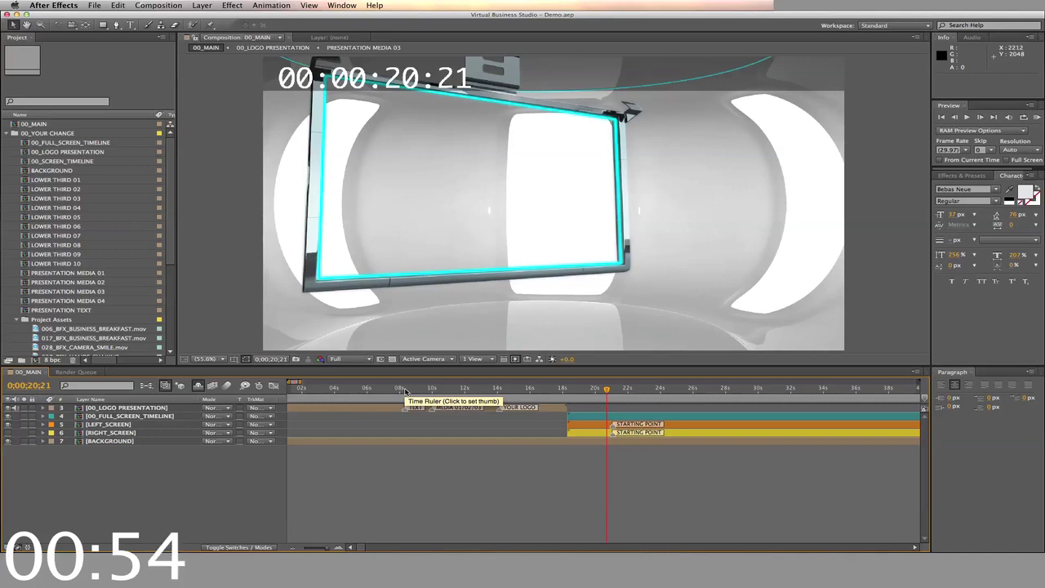
pyautogui.click(405, 392)
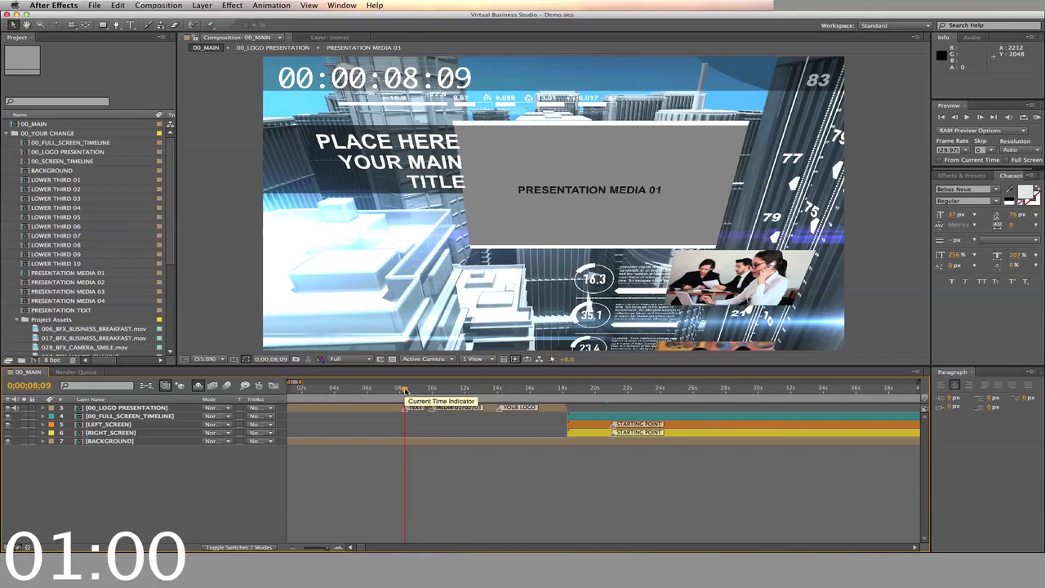
# Step: Import logo.png from the Project Assets folder into the Project panel
pyautogui.press('super+Tab')
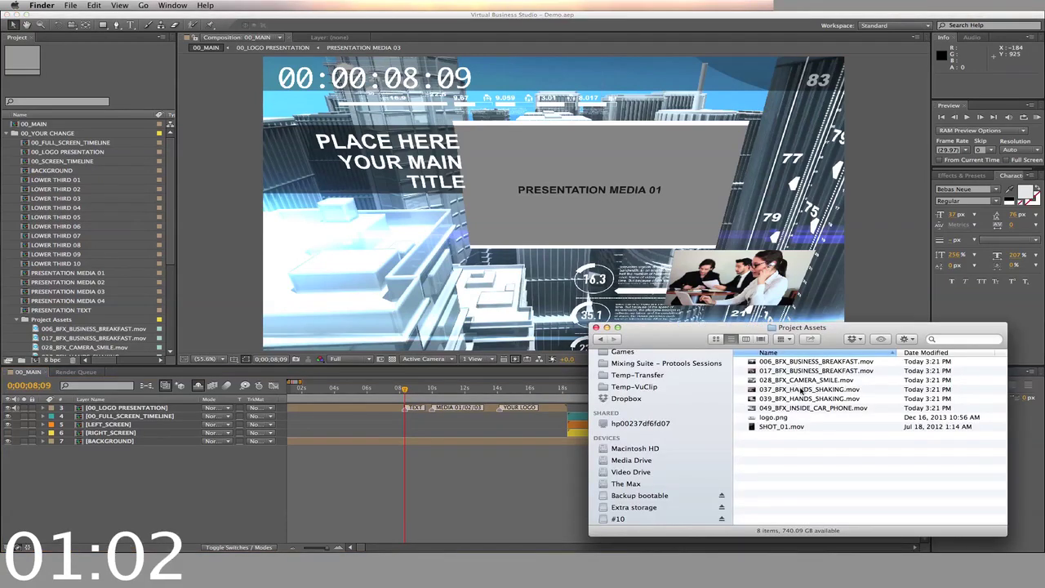
pyautogui.click(770, 419)
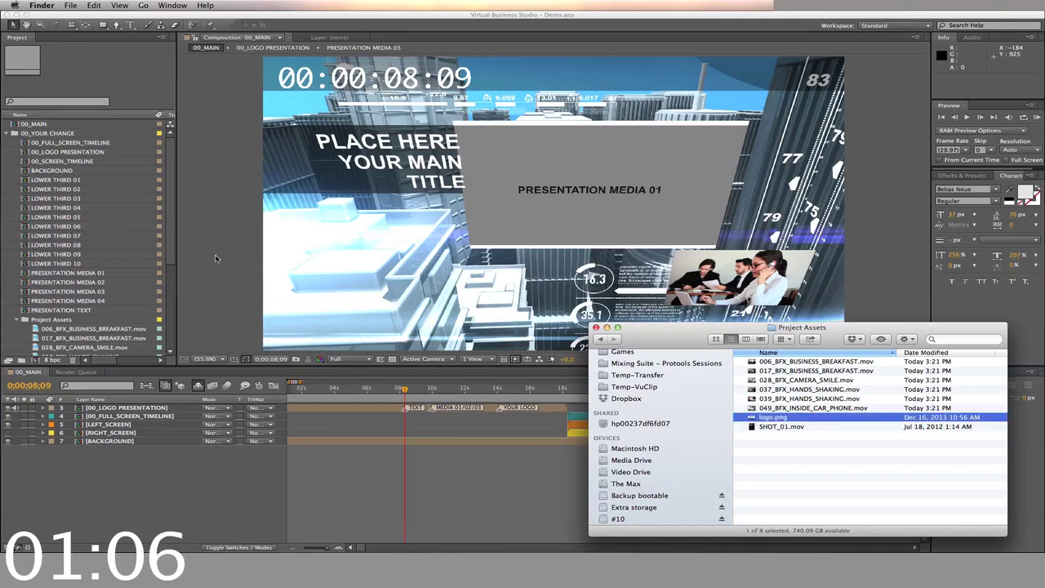
pyautogui.moveTo(150, 246); pyautogui.dragTo(147, 247)
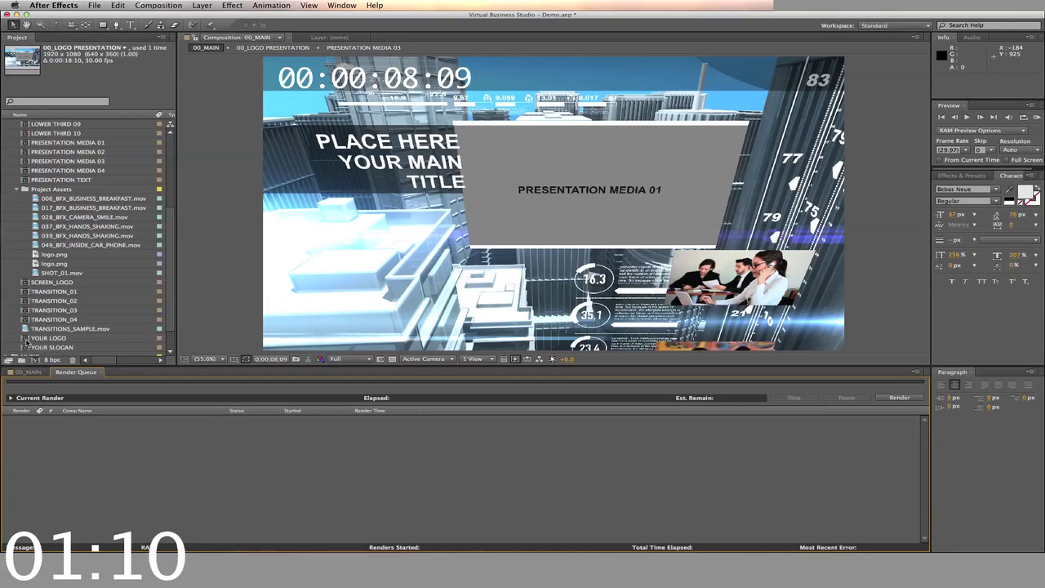
# Step: Add logo.png as a layer in YOUR LOGO and hide the placeholder text layer
pyautogui.doubleClick(26, 339)
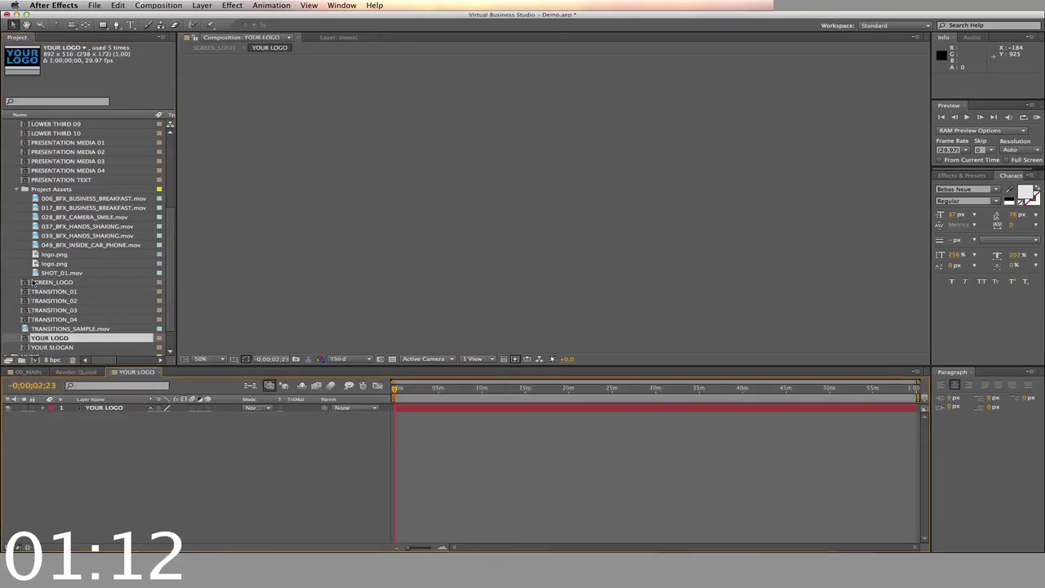
pyautogui.click(36, 257)
pyautogui.moveTo(70, 365); pyautogui.dragTo(81, 408)
pyautogui.click(7, 417)
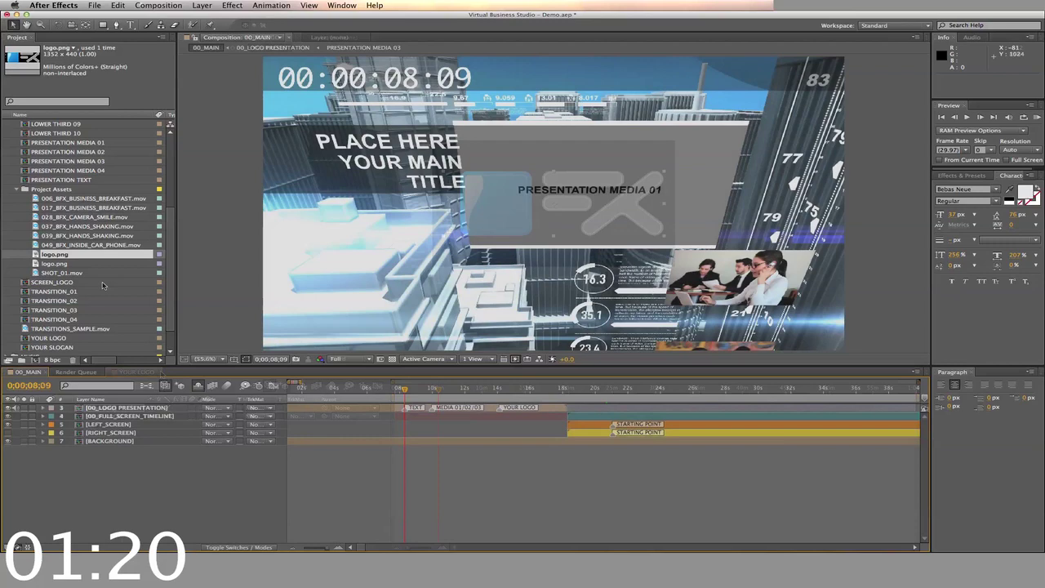
pyautogui.click(28, 348)
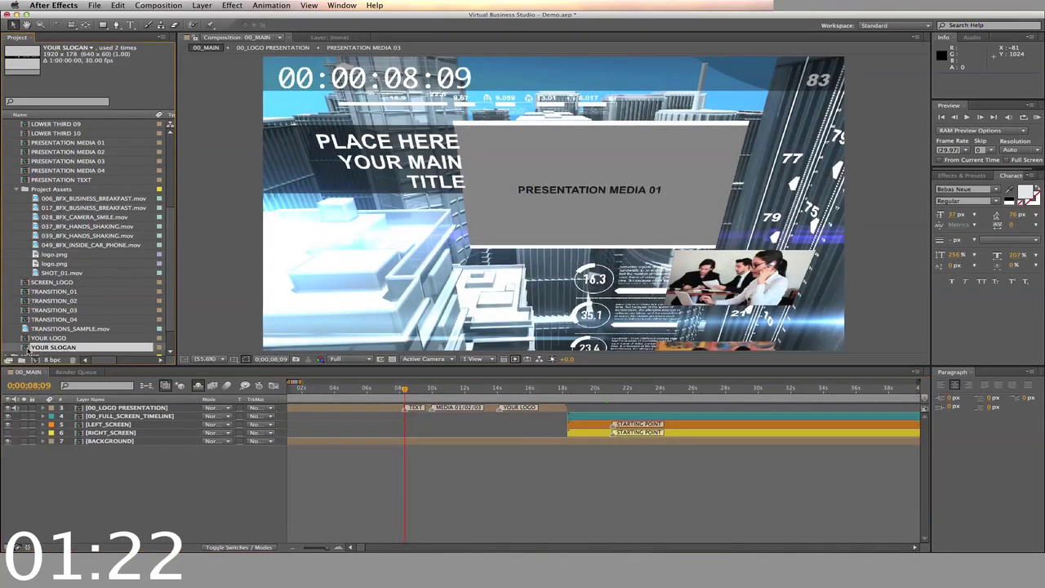
pyautogui.doubleClick(29, 349)
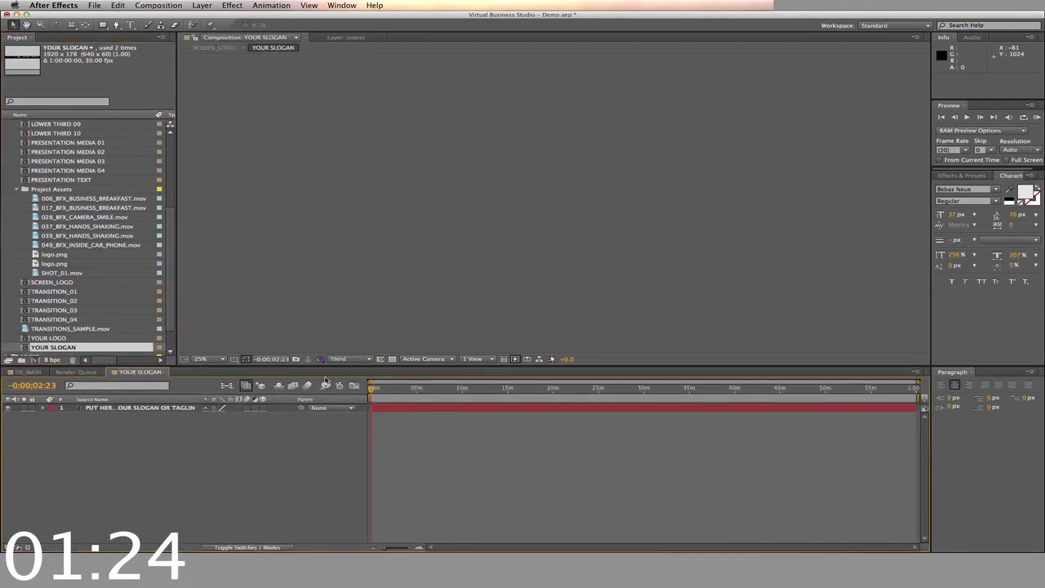
pyautogui.click(387, 390)
pyautogui.doubleClick(398, 409)
pyautogui.write('www.')
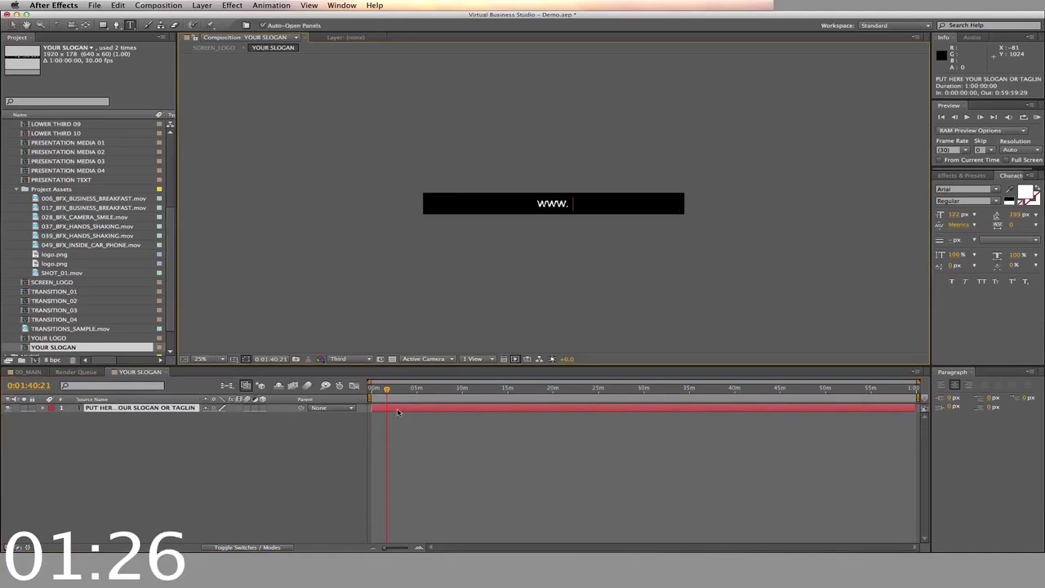
pyautogui.write('bluefx.net')
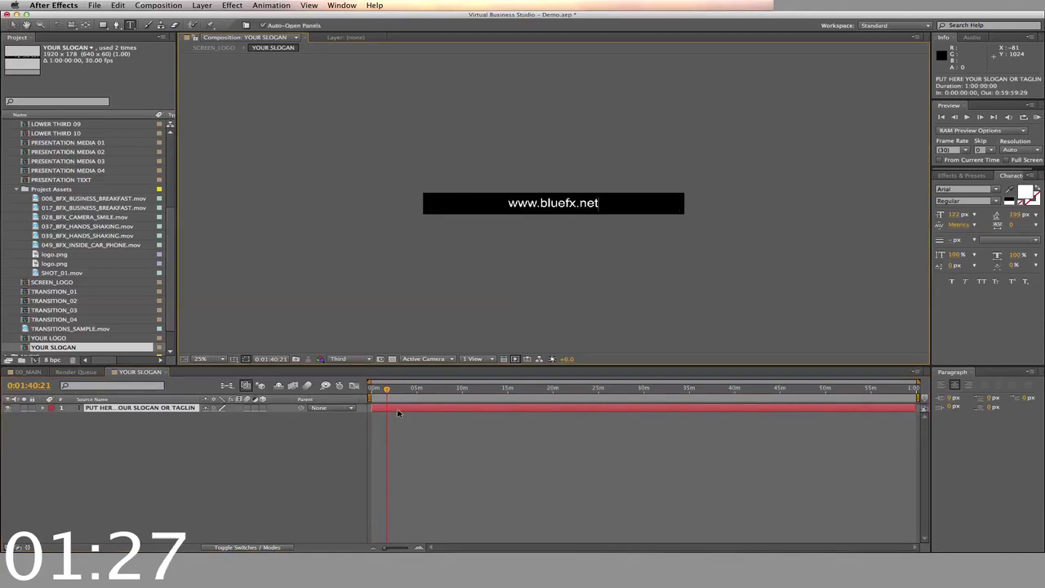
pyautogui.click(166, 373)
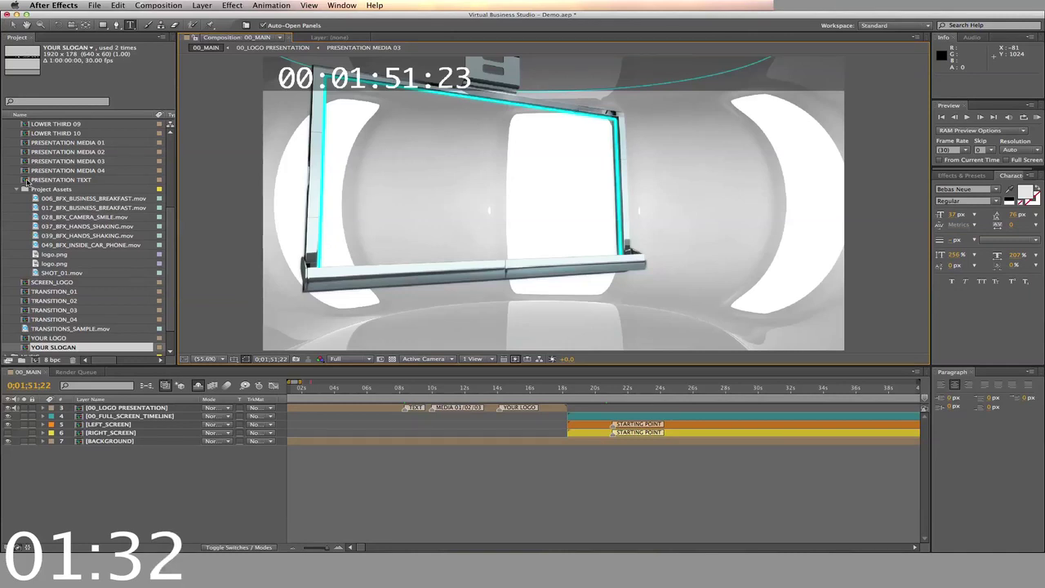
# Step: Retype the PRESENTATION TEXT title as 'Business in the Modern Age' and check it at 8 seconds
pyautogui.doubleClick(27, 181)
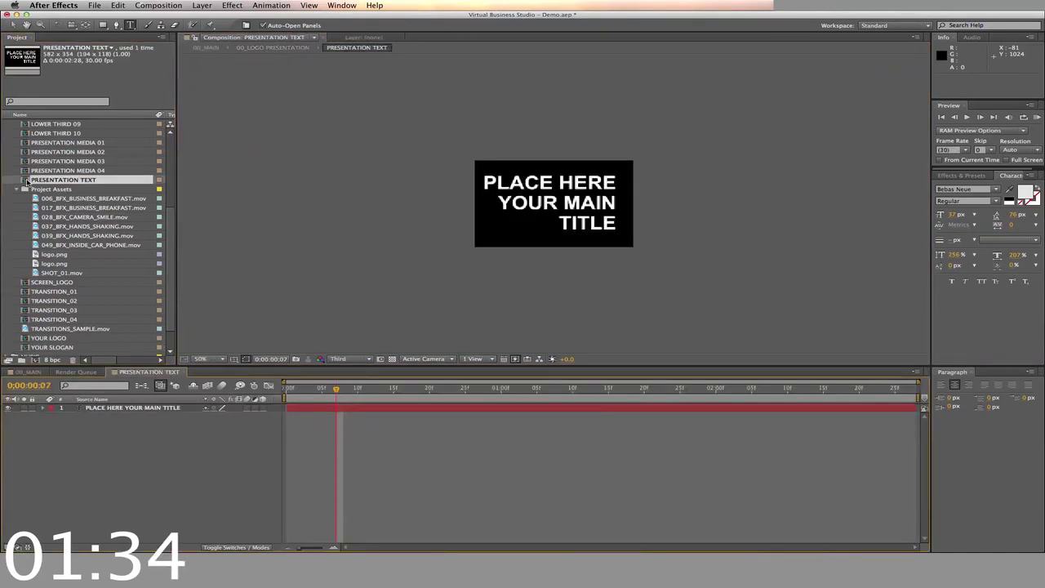
pyautogui.doubleClick(355, 408)
pyautogui.write('Business')
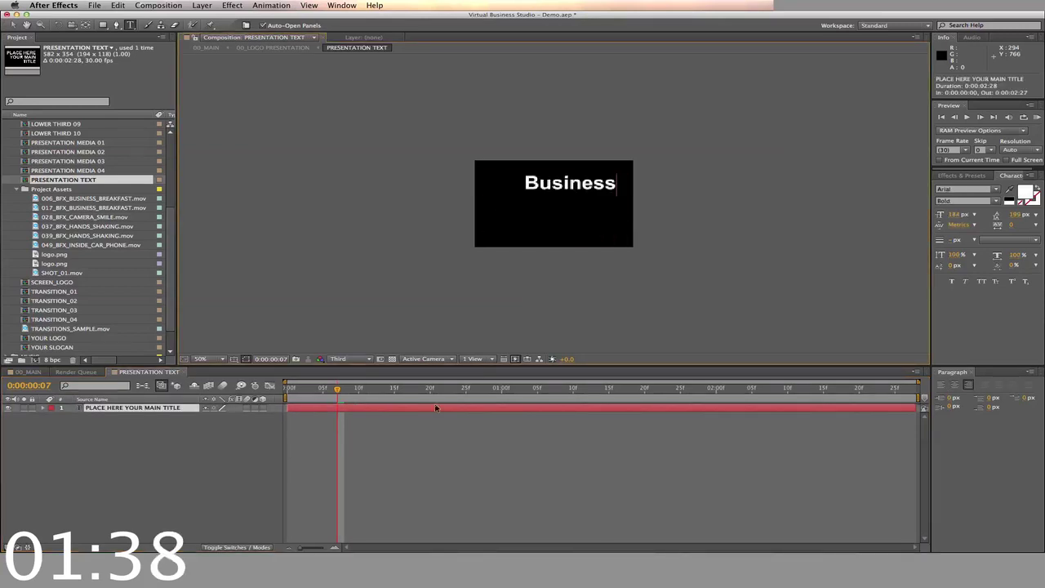
pyautogui.write(' in the Modern Age')
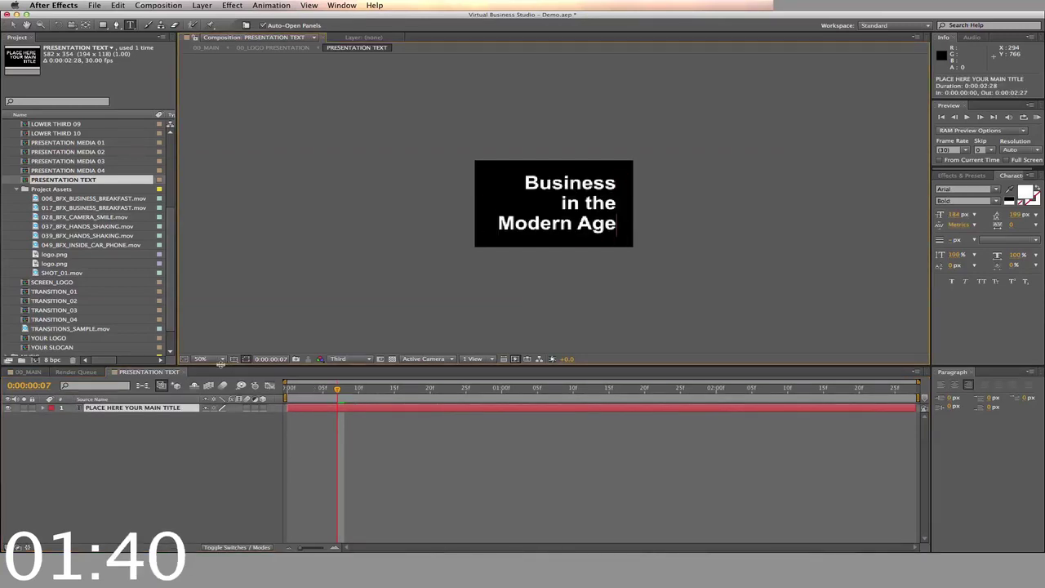
pyautogui.click(185, 372)
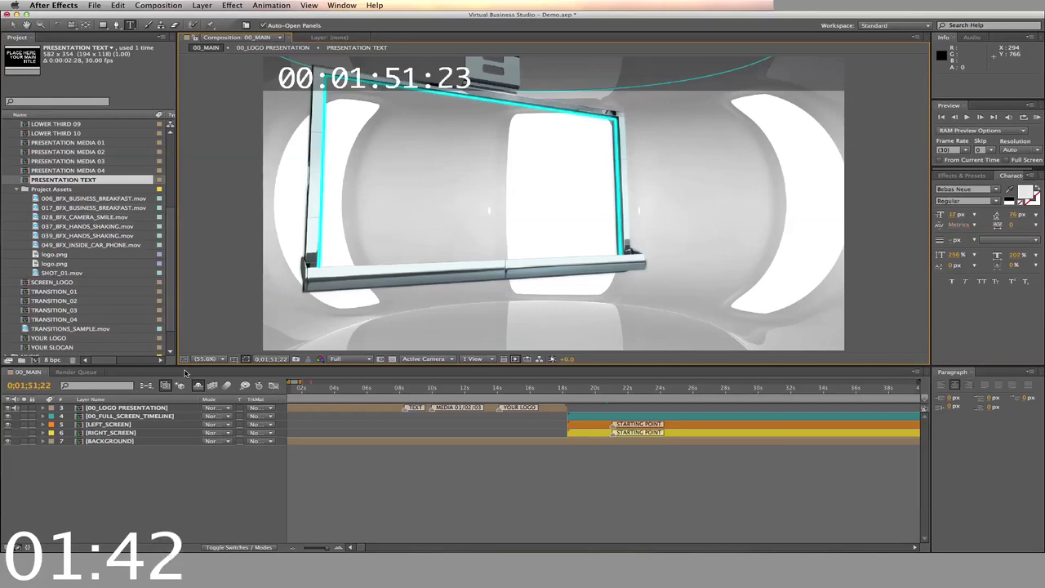
pyautogui.click(409, 391)
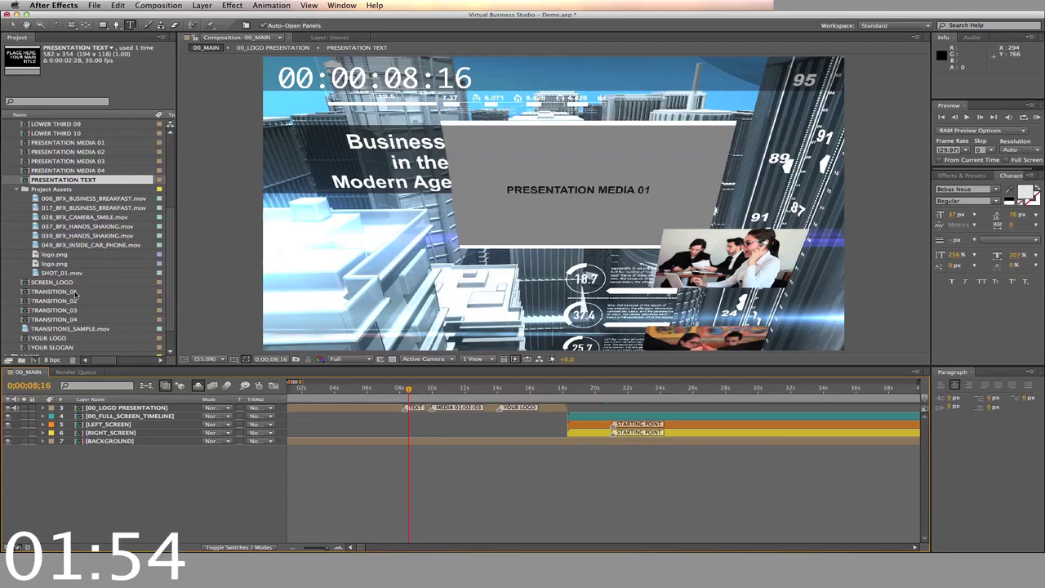
# Step: Make 017_BFX_BUSINESS_BREAKFAST.mov the top layer of PRESENTATION MEDIA 01
pyautogui.doubleClick(100, 144)
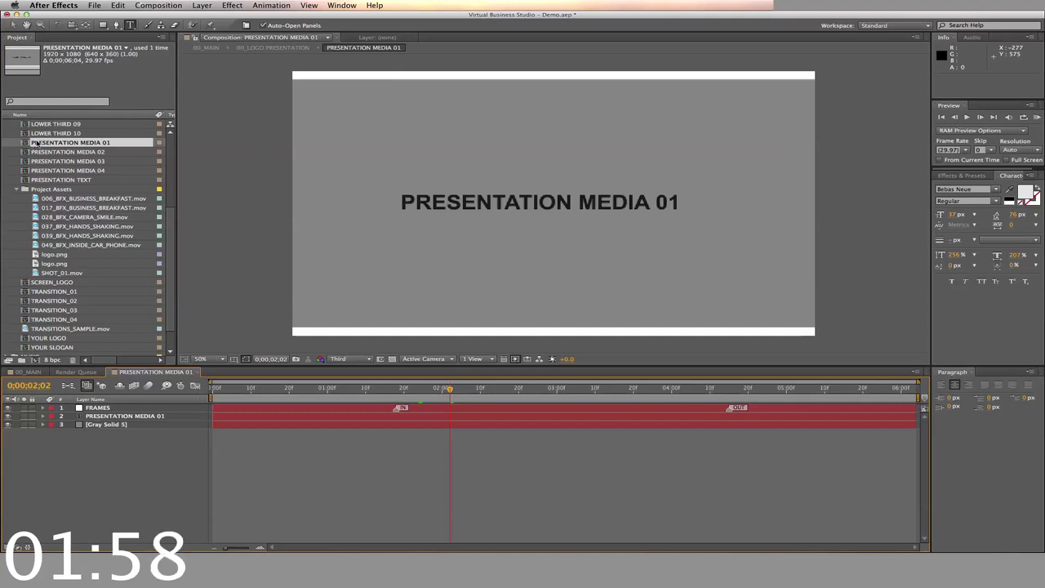
pyautogui.click(36, 208)
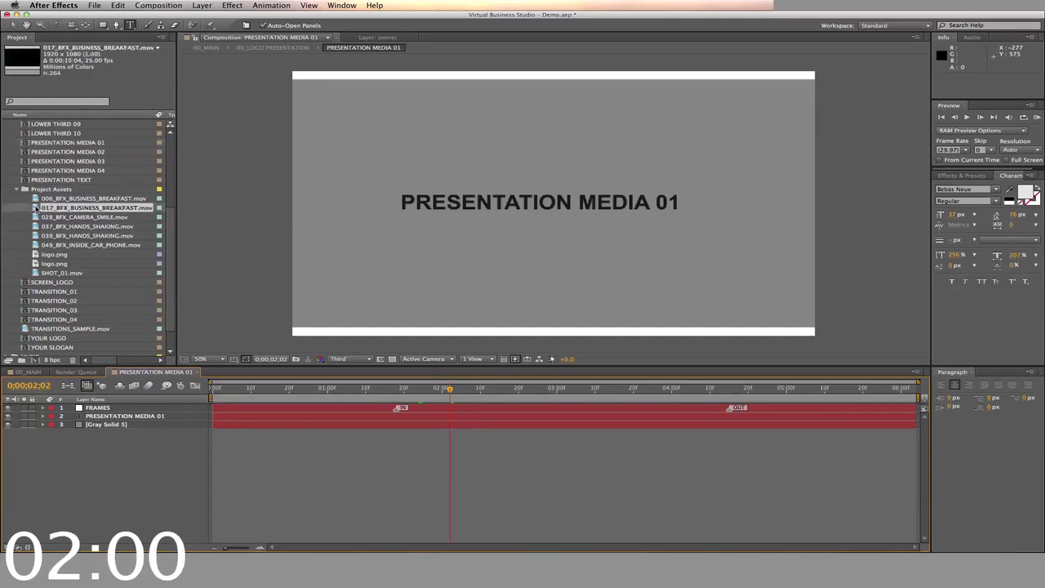
pyautogui.moveTo(45, 264); pyautogui.dragTo(62, 404)
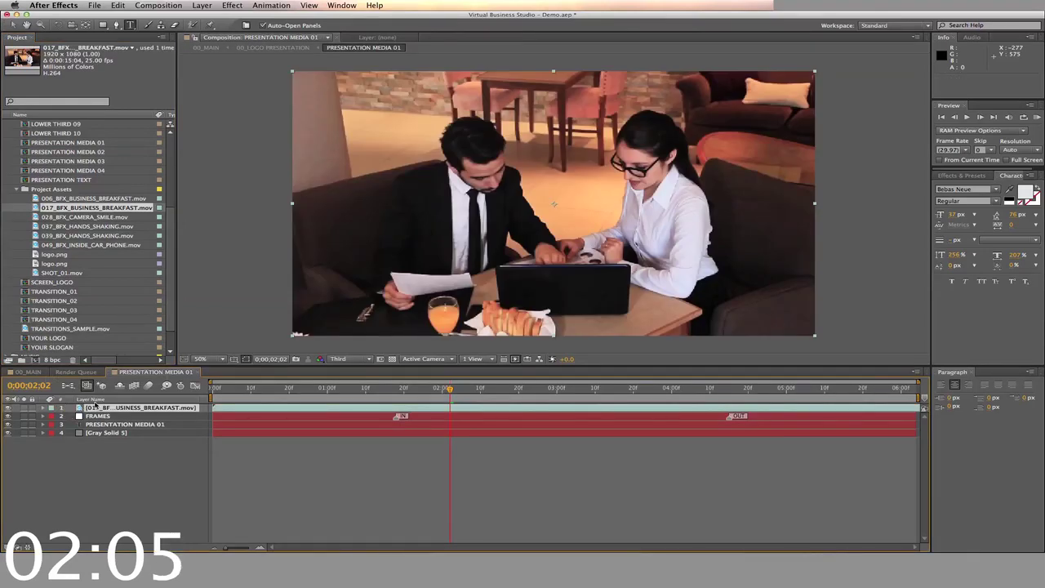
pyautogui.click(197, 372)
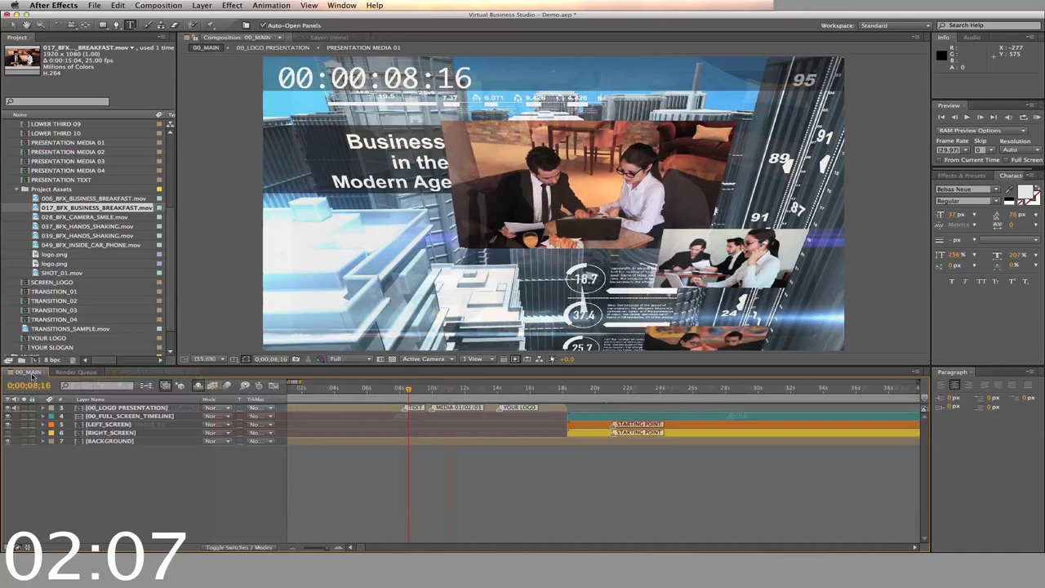
# Step: Preview TRANSITIONS_SAMPLE.mov, then add TRANSITION_02 to 00_MAIN starting at 00:00:17:12
pyautogui.doubleClick(25, 328)
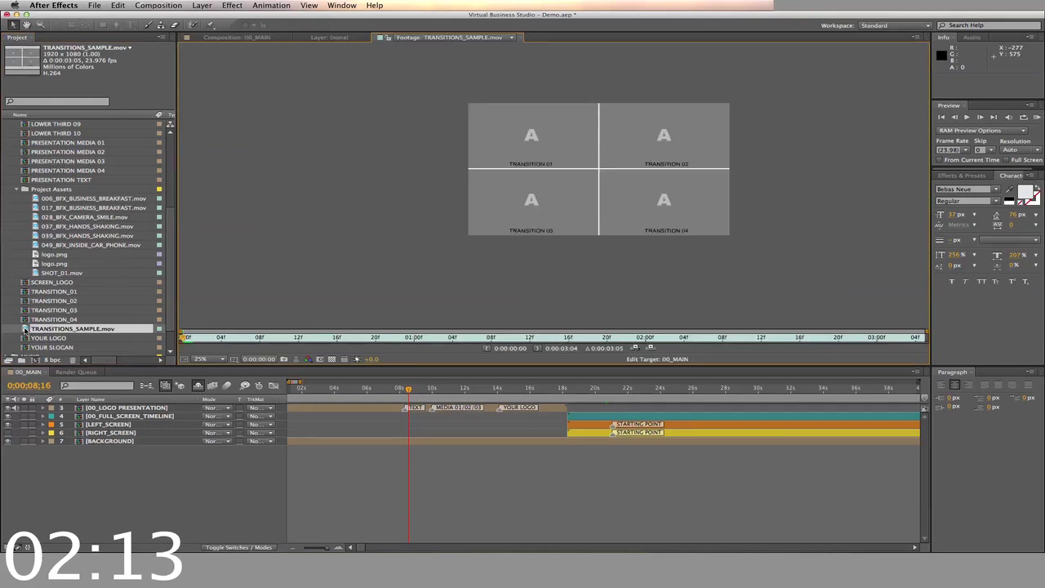
pyautogui.moveTo(187, 338); pyautogui.dragTo(869, 341)
pyautogui.press('super+w')
pyautogui.click(26, 301)
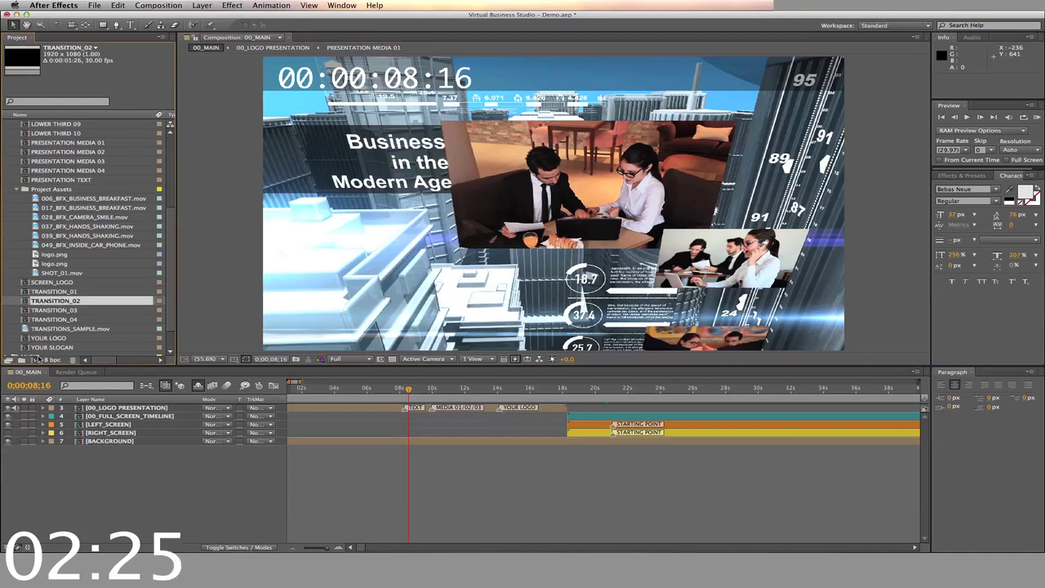
pyautogui.moveTo(38, 357)
pyautogui.mouseDown()
pyautogui.moveTo(115, 389)
pyautogui.moveTo(514, 389)
pyautogui.moveTo(572, 404)
pyautogui.moveTo(560, 410)
pyautogui.mouseUp()
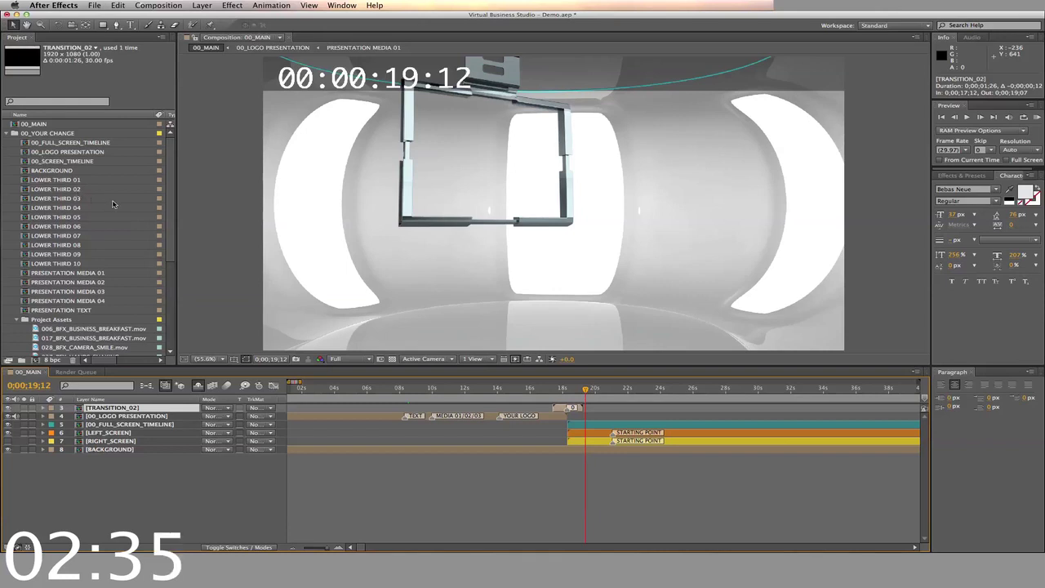
# Step: Put 017_BFX_BUSINESS_BREAKFAST.mov into 00_SCREEN_TIMELINE and check the set screen in 00_MAIN at 00:00:22:03
pyautogui.doubleClick(28, 162)
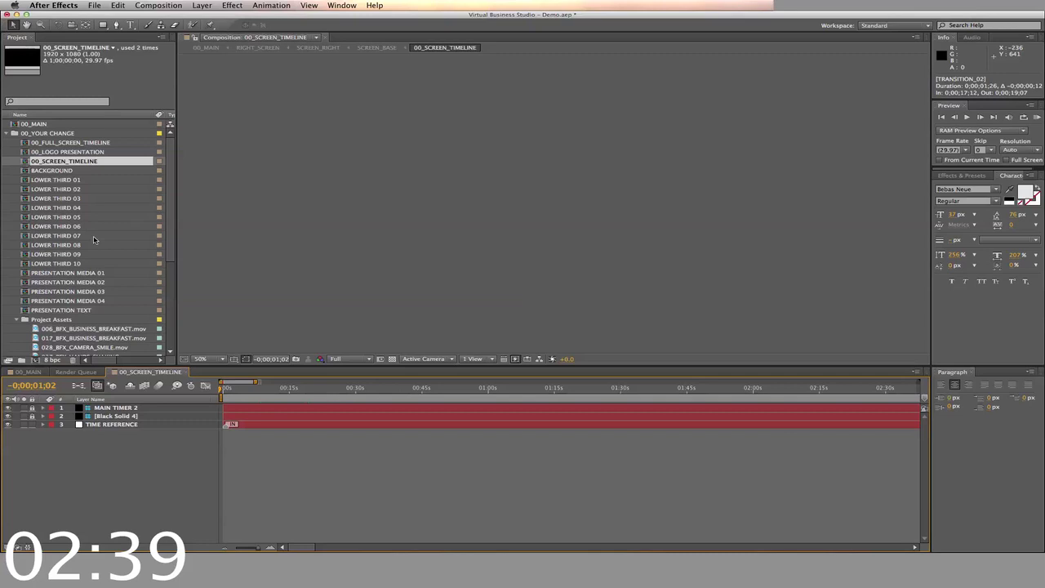
pyautogui.scroll(-2, 94, 239)
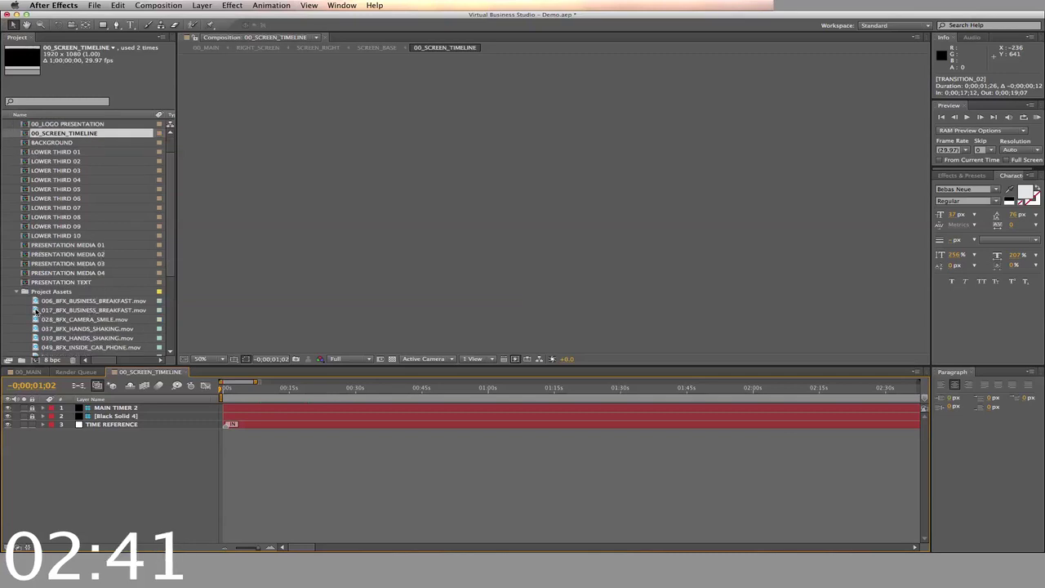
pyautogui.click(36, 311)
pyautogui.moveTo(36, 316); pyautogui.dragTo(103, 405)
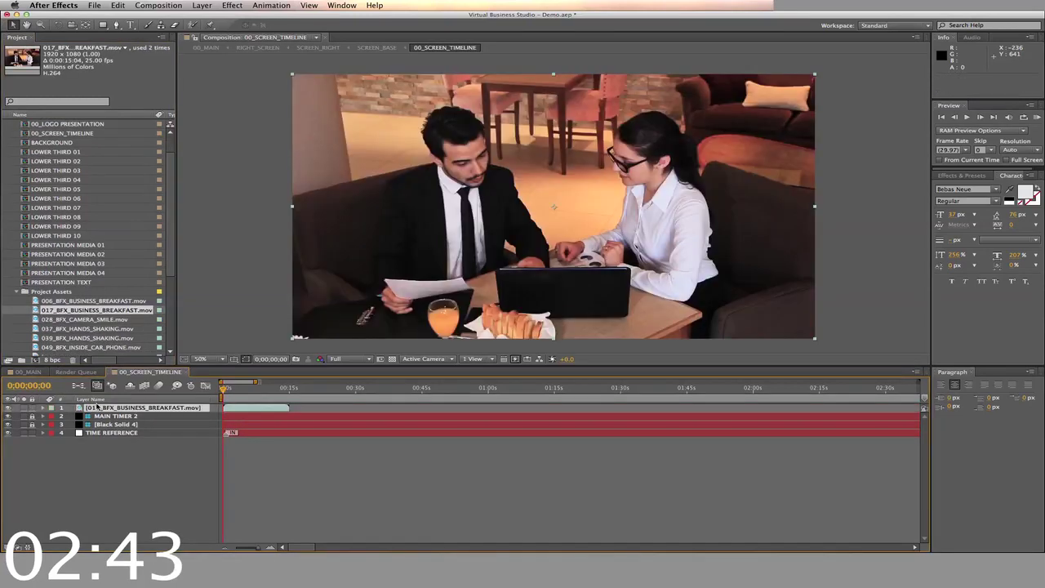
pyautogui.click(186, 373)
pyautogui.click(29, 373)
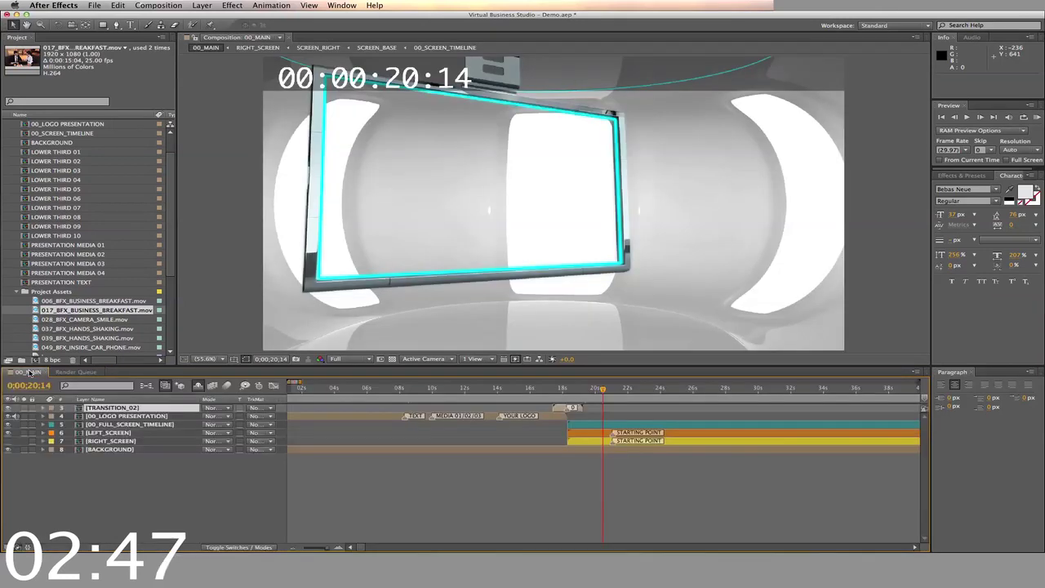
pyautogui.click(629, 390)
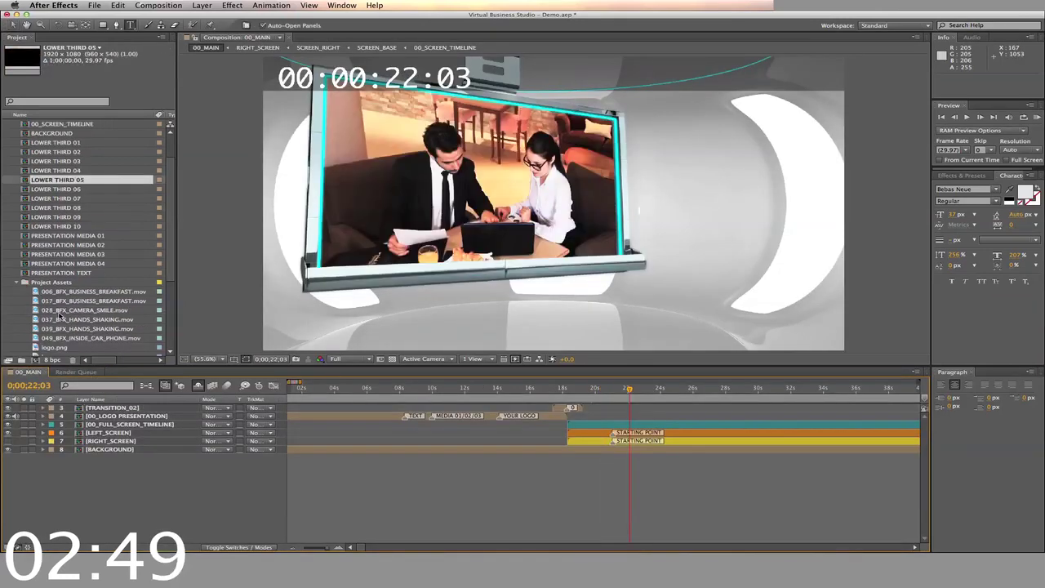
# Step: Add SHOT_01.mov to 00_MAIN from about 20:20 and preview the presenter at 00:00:22:01
pyautogui.scroll(-4, 60, 316)
pyautogui.hotkey('ctrl', 't')
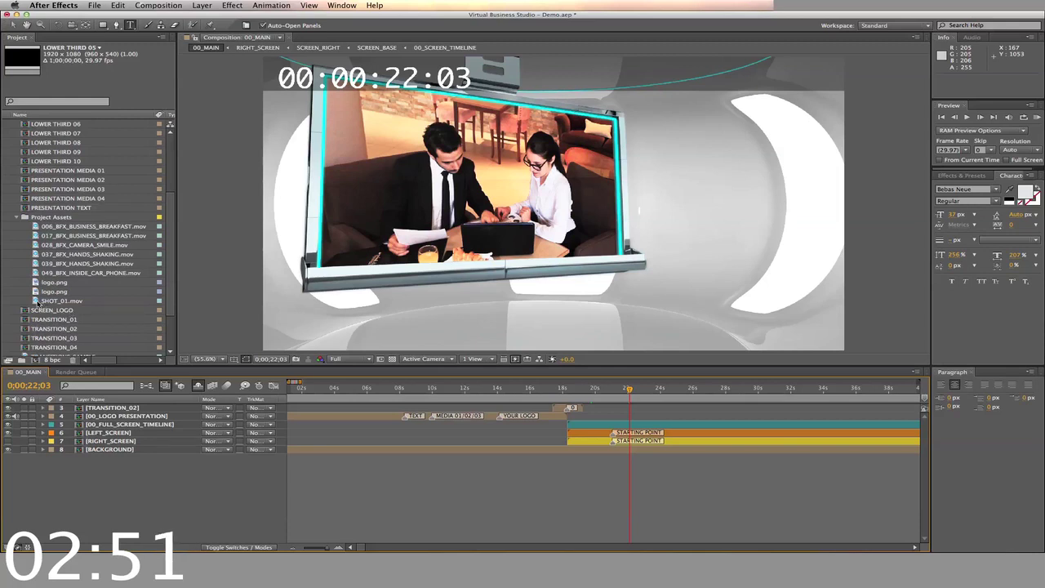
pyautogui.moveTo(49, 301); pyautogui.dragTo(635, 396)
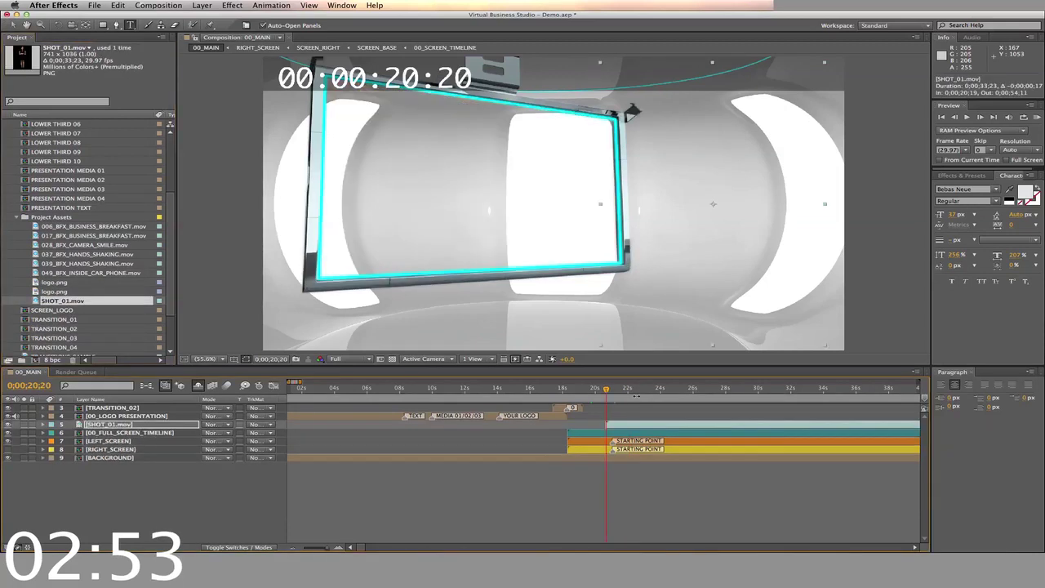
pyautogui.click(629, 392)
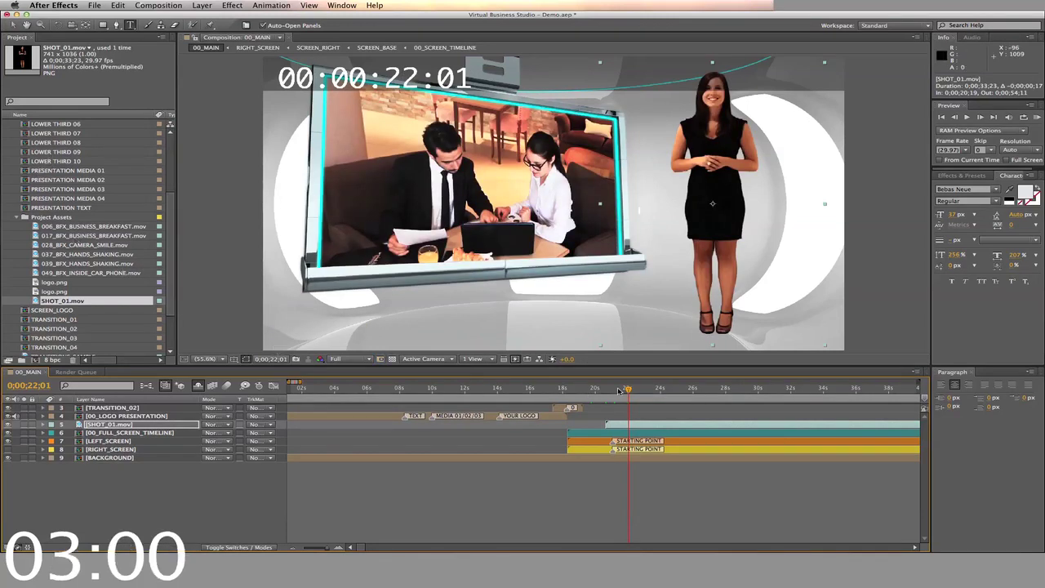
# Step: Place LOWER THIRD 07 above the SHOT_01.mov layer in 00_MAIN
pyautogui.scroll(3, 121, 294)
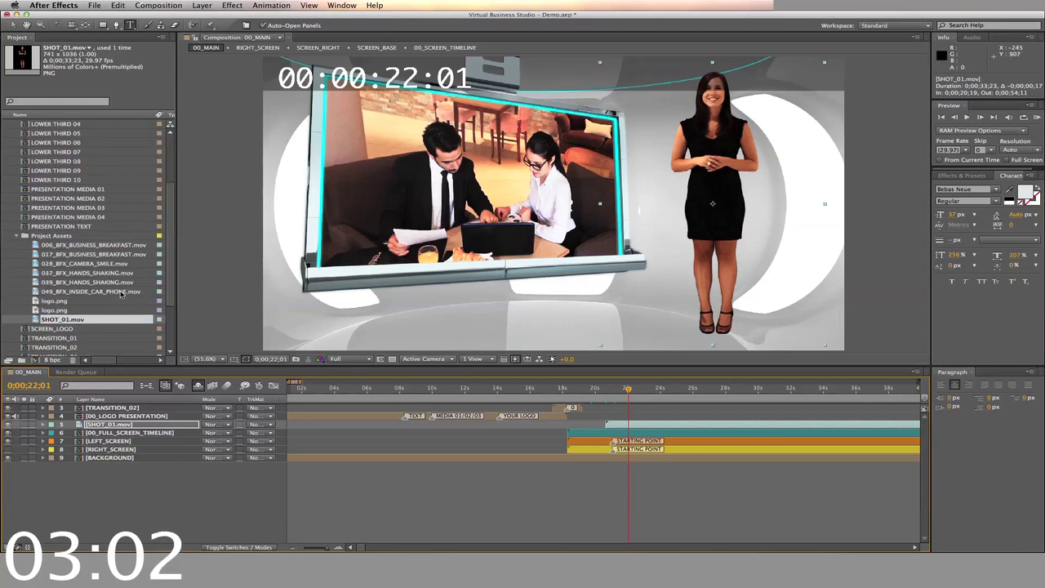
pyautogui.scroll(3, 121, 293)
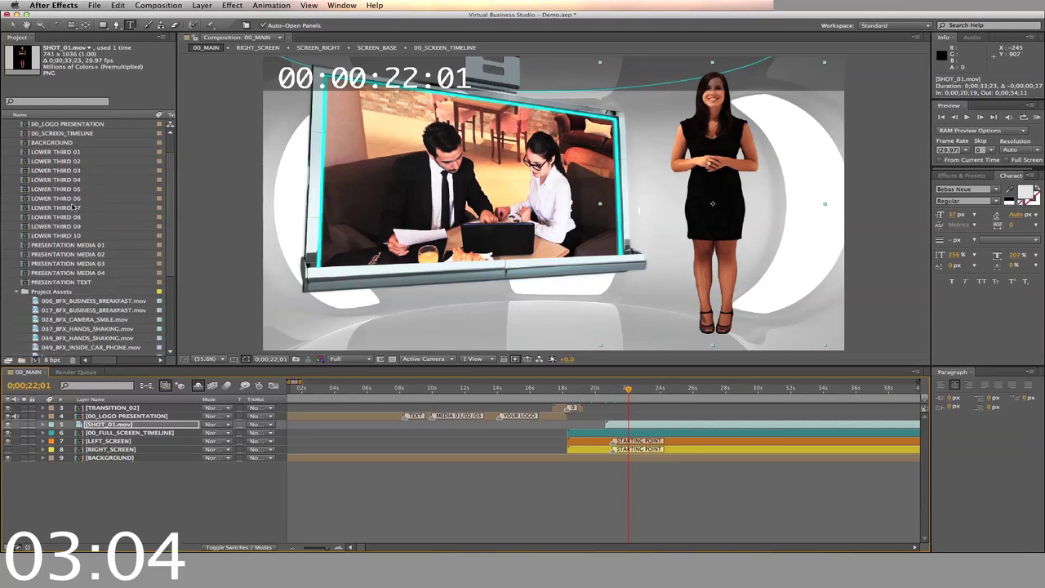
pyautogui.click(73, 207)
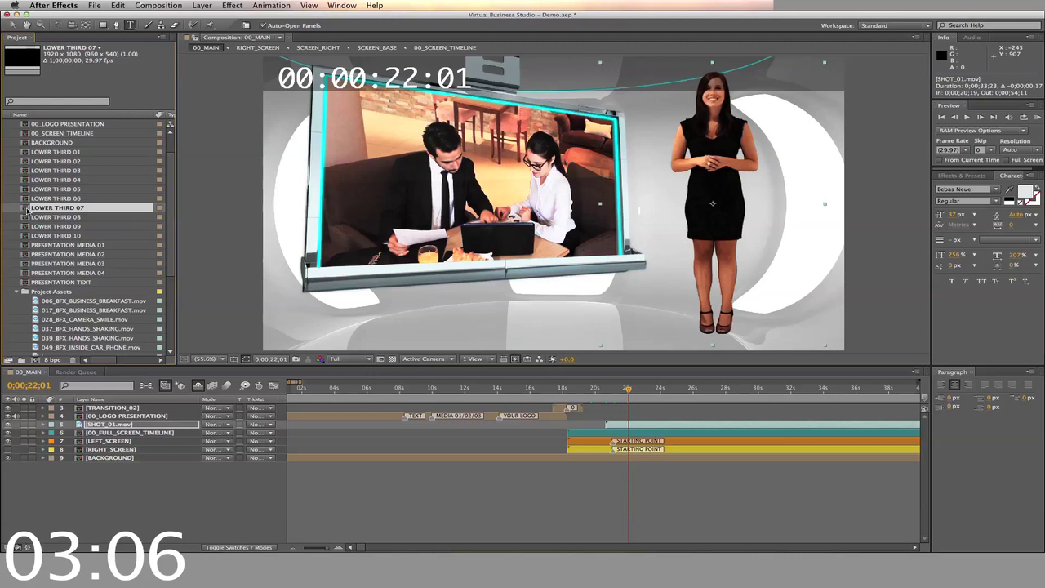
pyautogui.moveTo(156, 362); pyautogui.dragTo(214, 428)
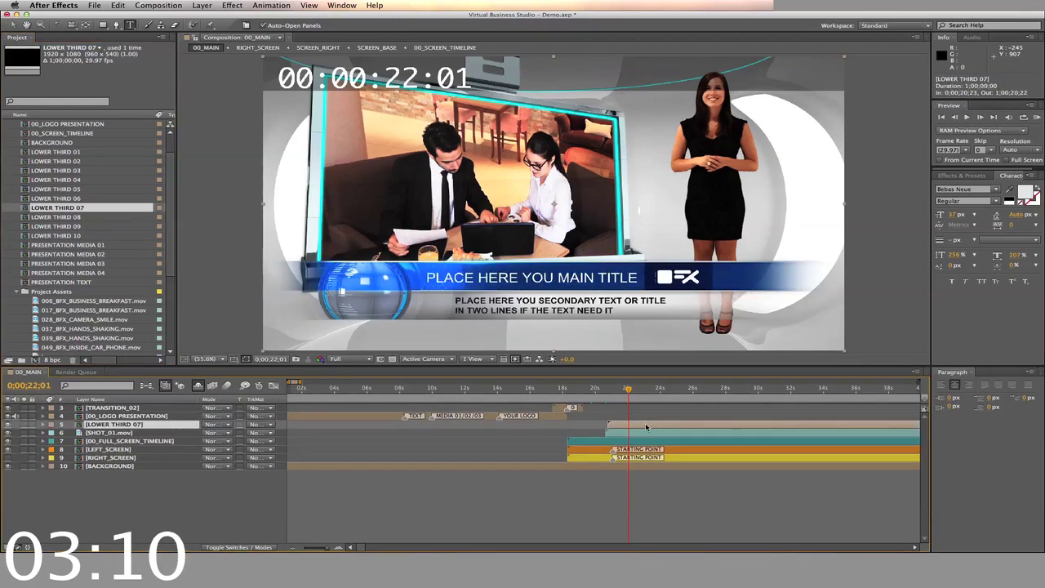
# Step: Title the lower third 'Business Meetings' with subtitle 'How to conduct business anywhere, and how to get that sale.'
pyautogui.doubleClick(646, 427)
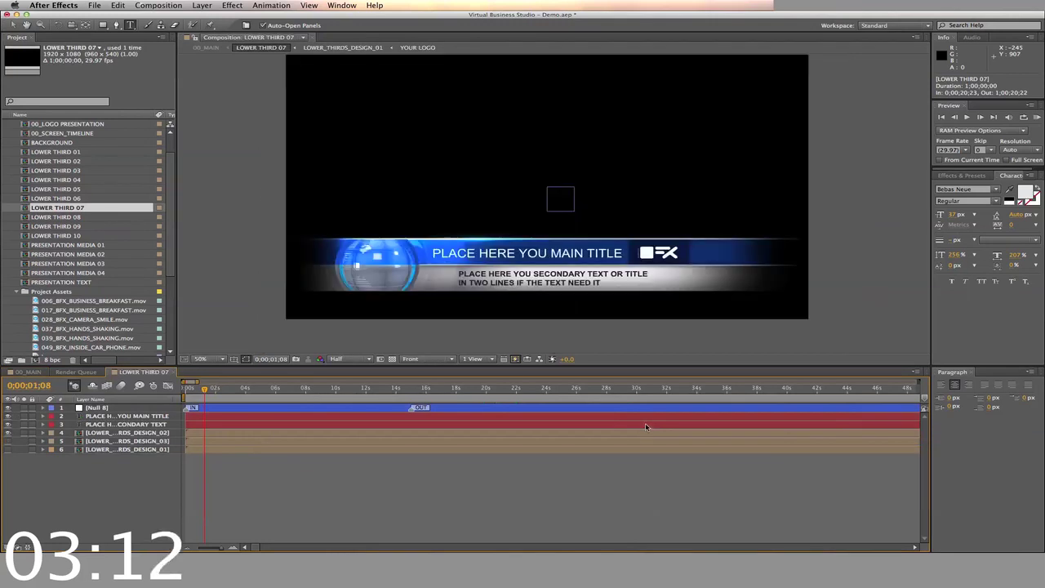
pyautogui.click(275, 418)
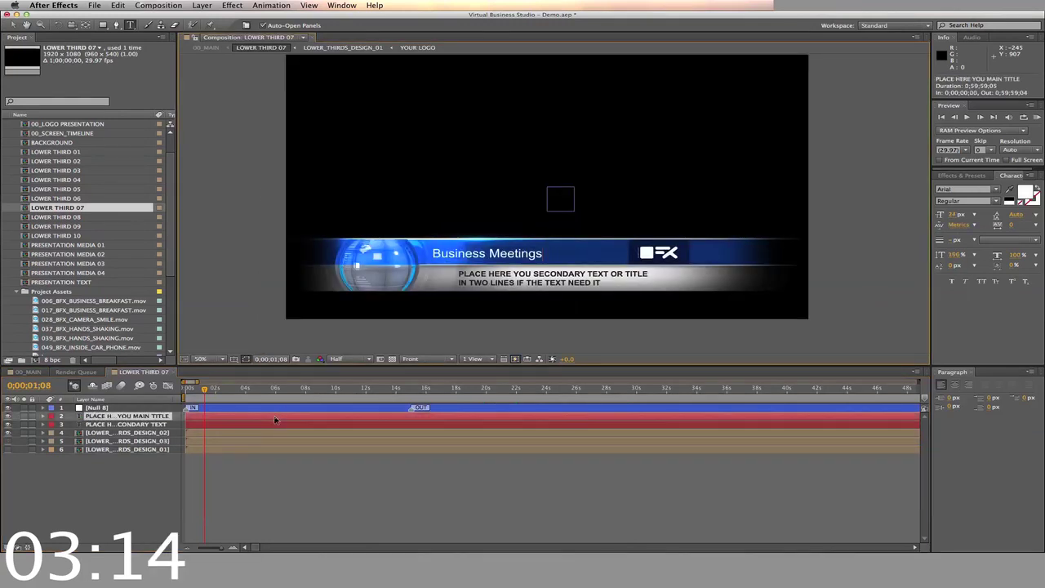
pyautogui.doubleClick(326, 425)
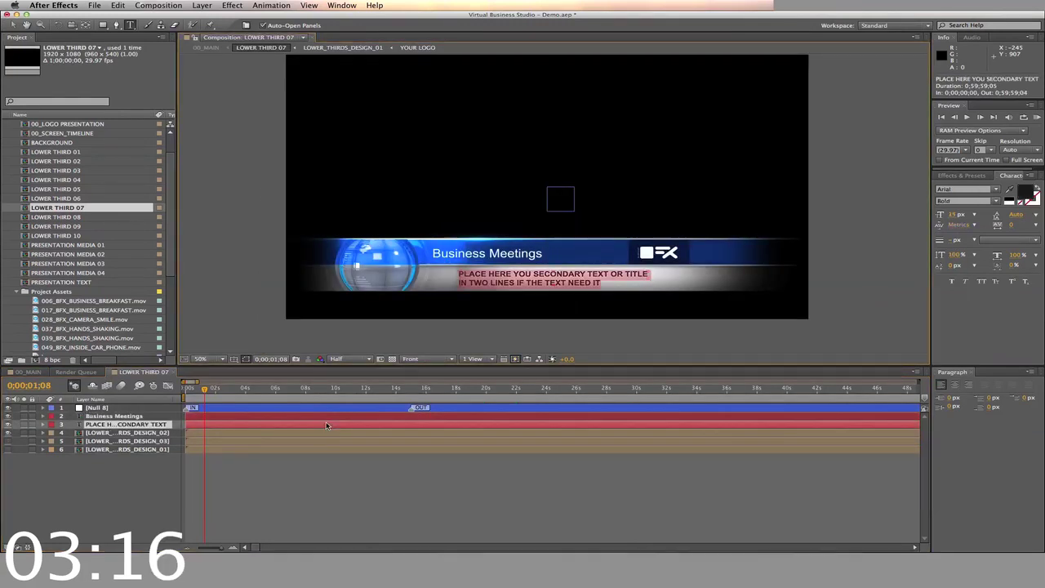
pyautogui.write('How to conduct business anywhere, and')
pyautogui.press('Return')
pyautogui.write('how to get that sale.')
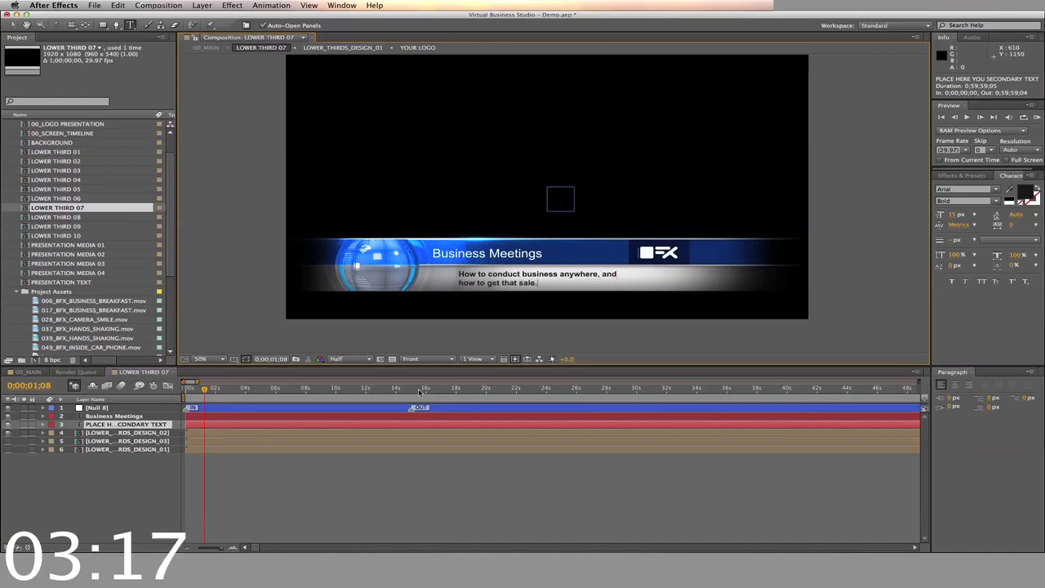
pyautogui.click(173, 373)
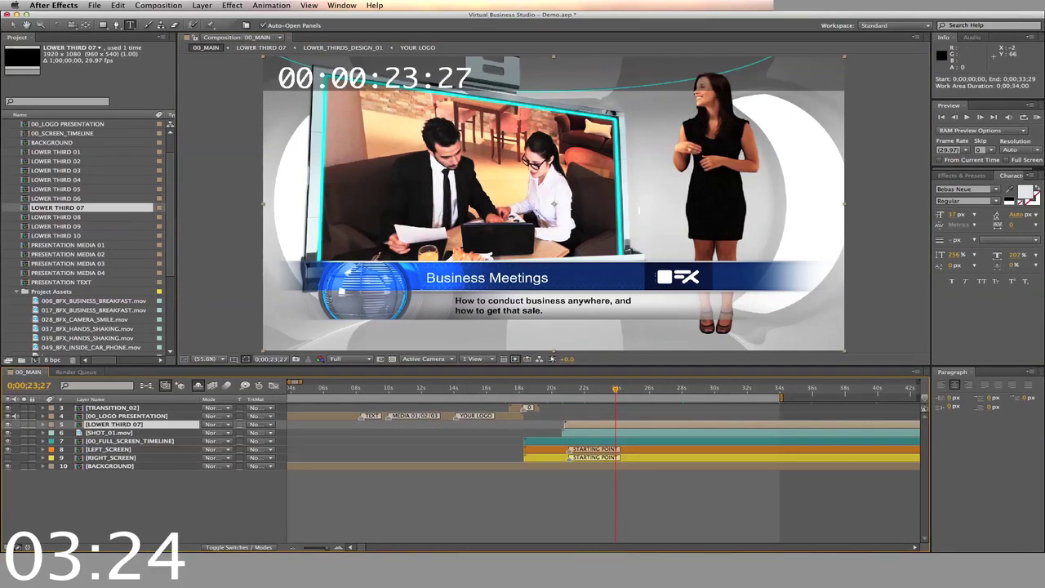
# Step: Add 00_MAIN to the Render Queue with audio output enabled in the QuickTime output module
pyautogui.click(158, 5)
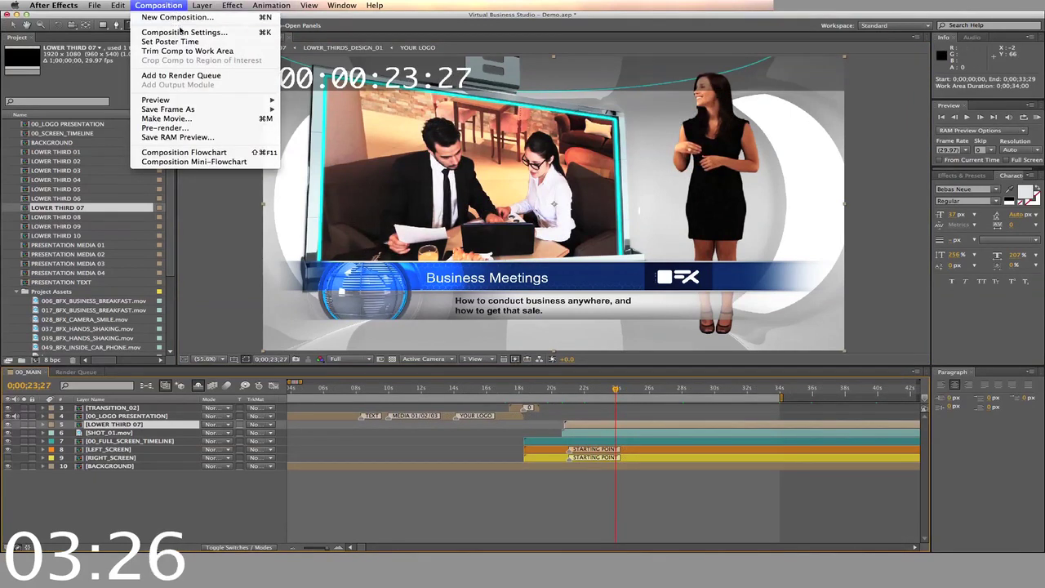
pyautogui.click(216, 76)
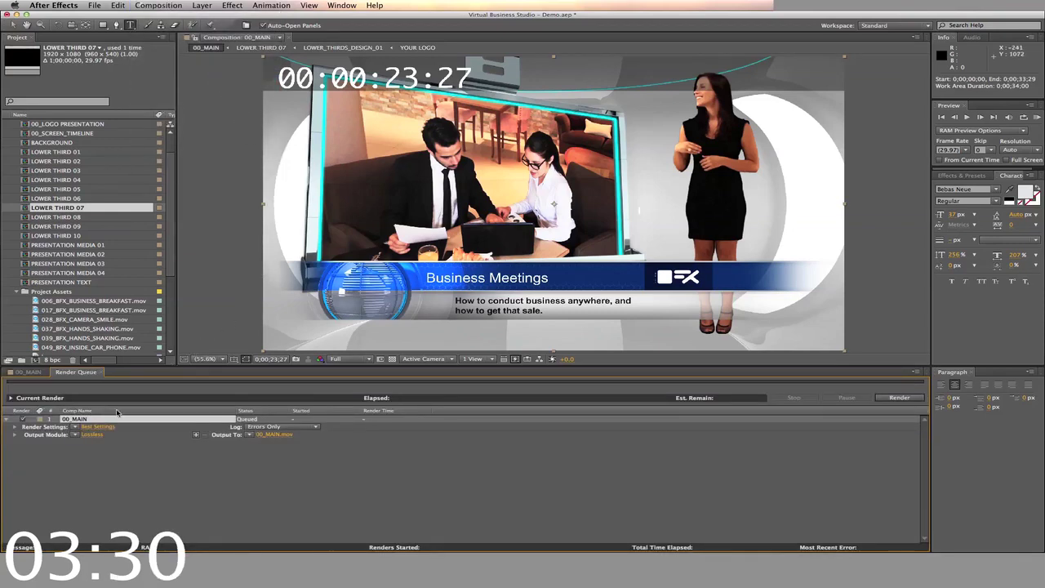
pyautogui.click(93, 434)
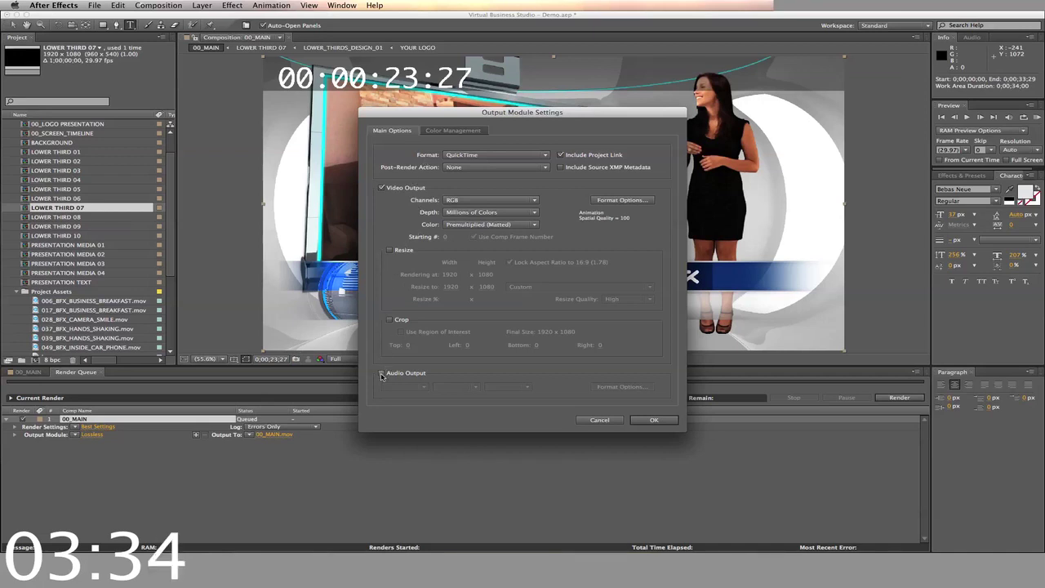
pyautogui.click(382, 375)
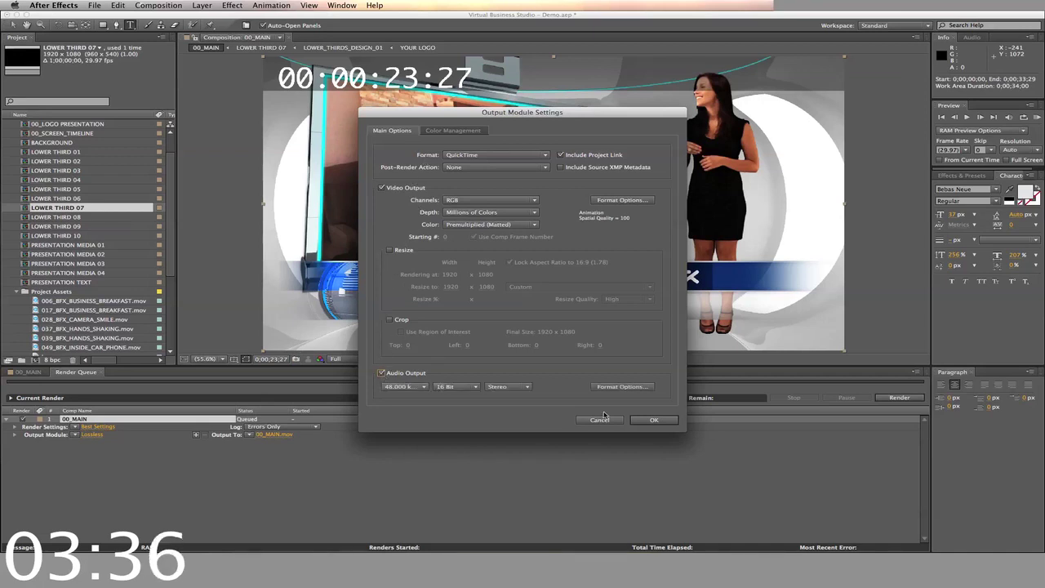
pyautogui.click(659, 420)
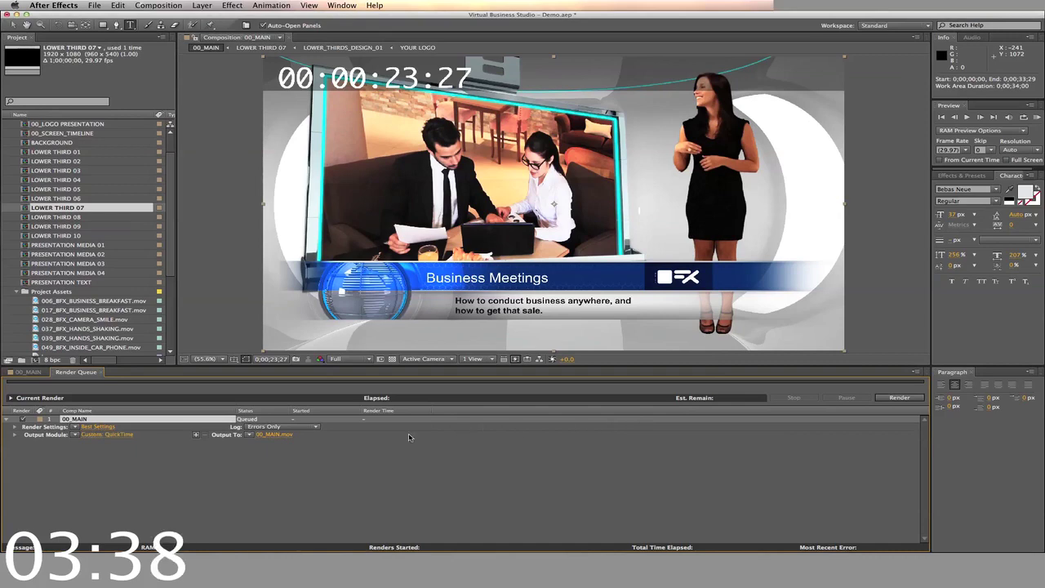
# Step: Set the render output file name to 'Business Studio - Demo'
pyautogui.click(270, 434)
pyautogui.press('BackSpace')
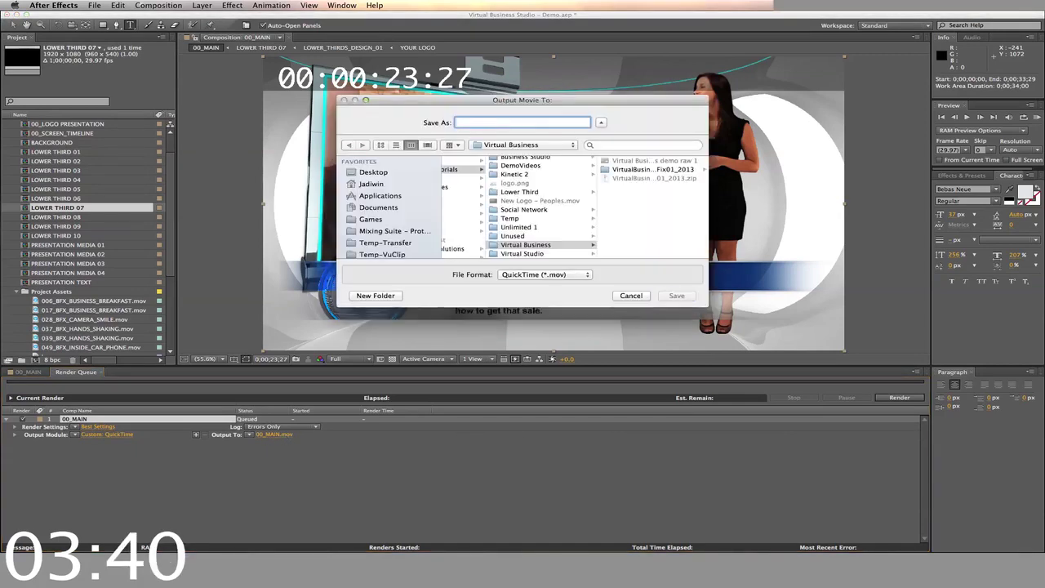
pyautogui.write('Business Studio -')
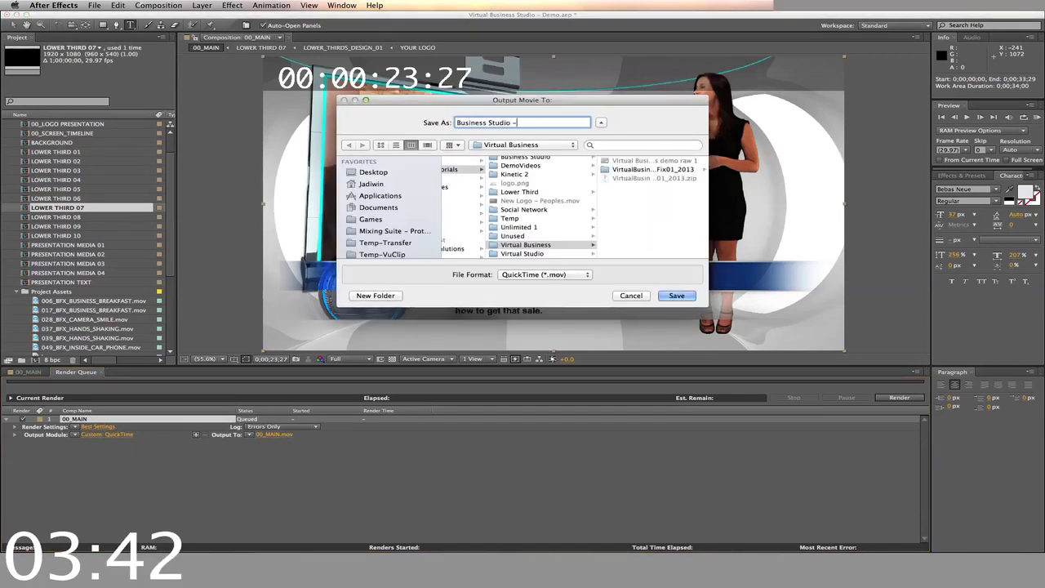
pyautogui.write(' Demo')
pyautogui.press('Return')
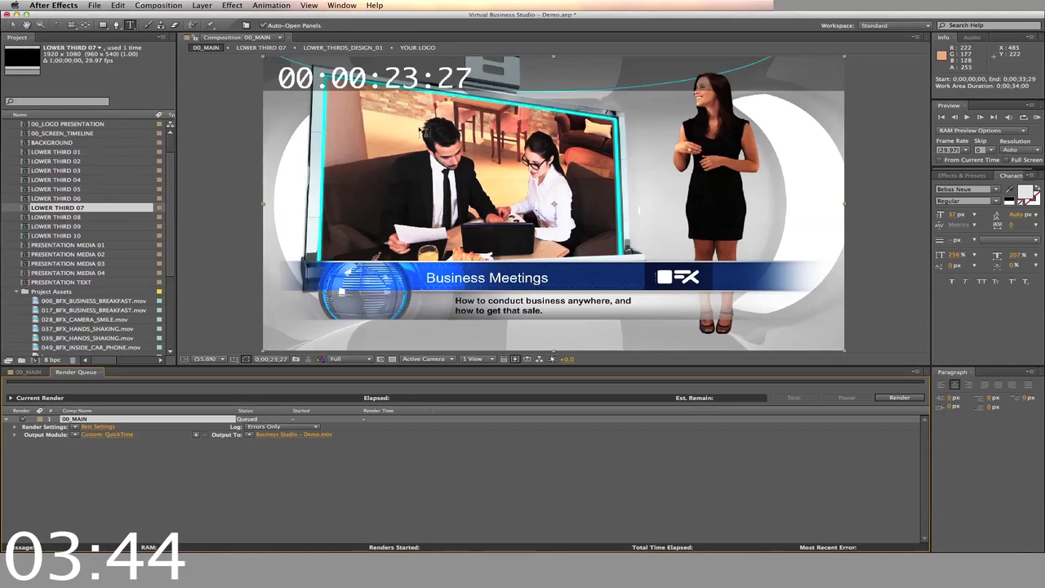
# Step: Render the queued 00_MAIN item until its status reads Done
pyautogui.click(900, 397)
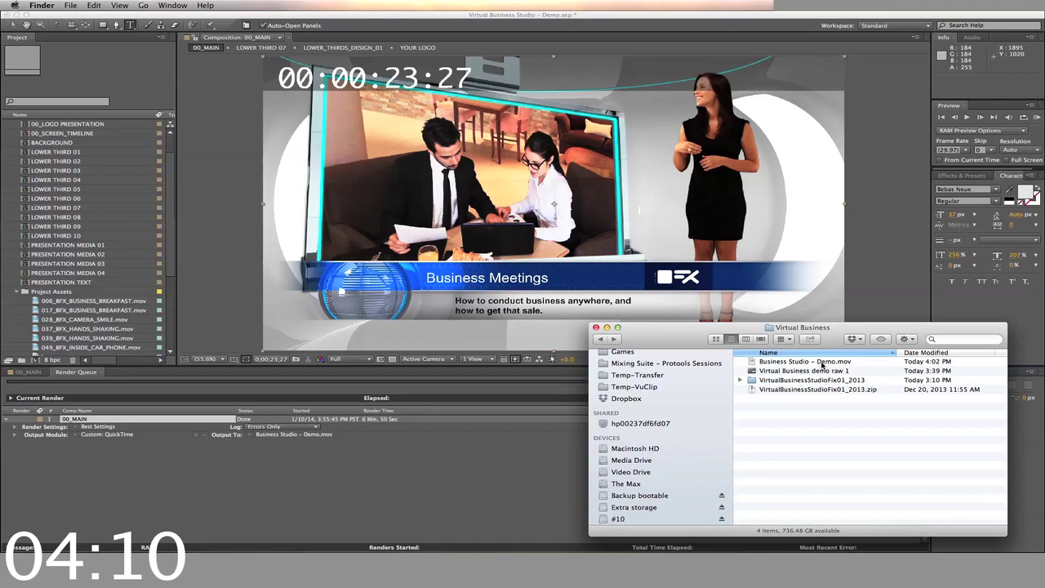
pyautogui.doubleClick(823, 361)
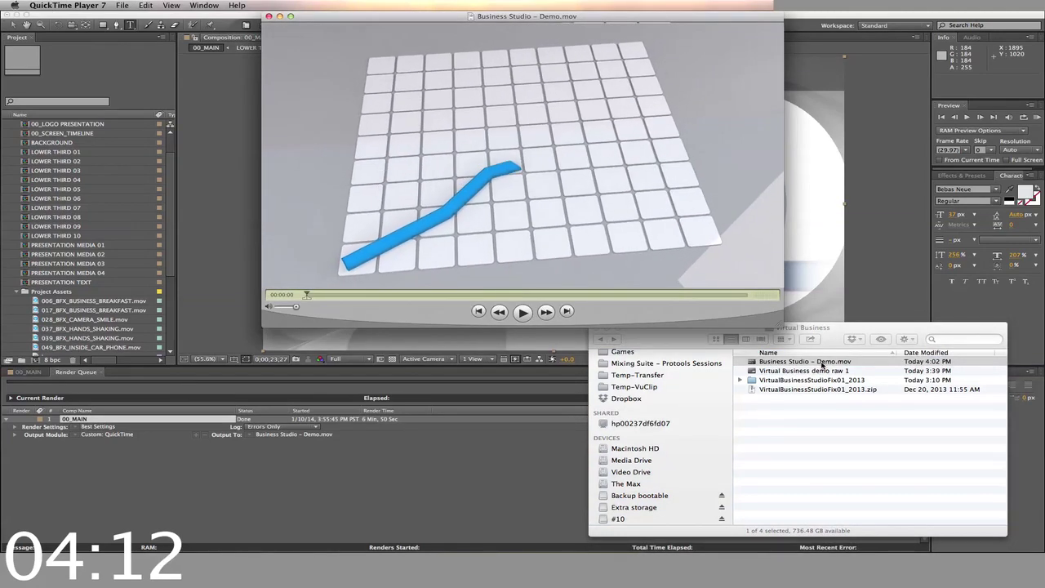
pyautogui.press('space')
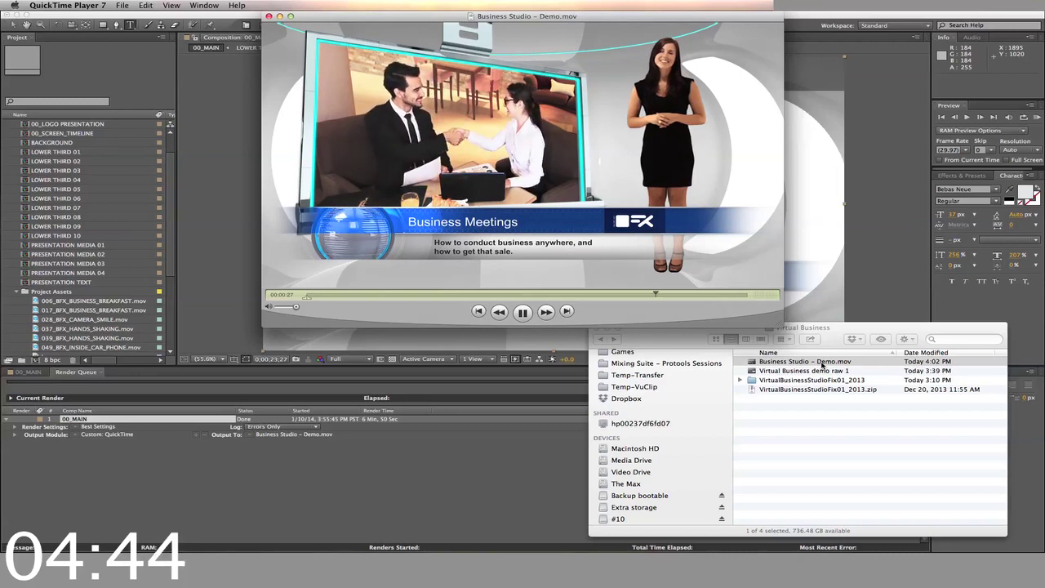
pyautogui.press('super+q')
pyautogui.click(821, 365)
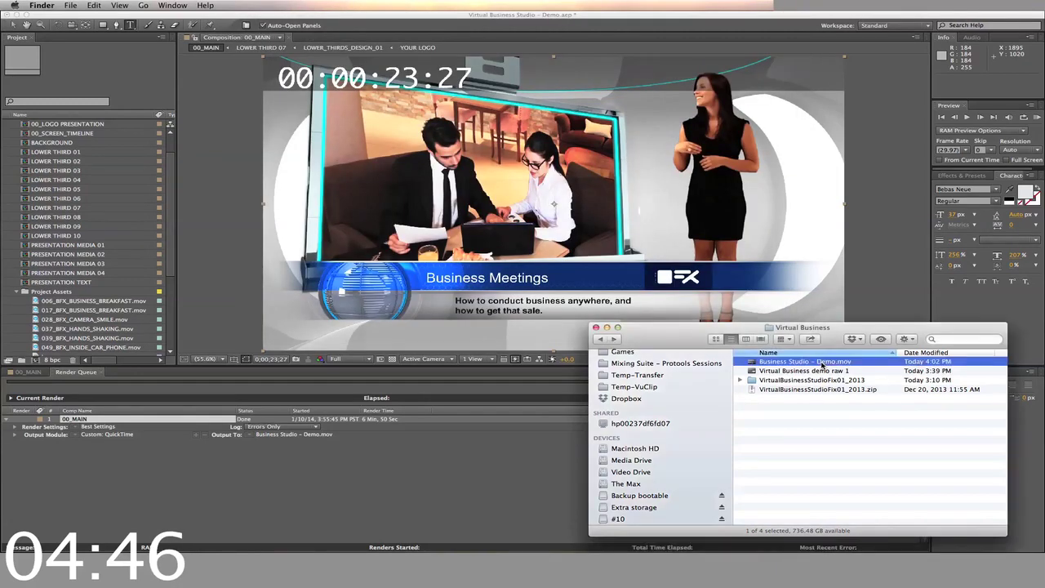